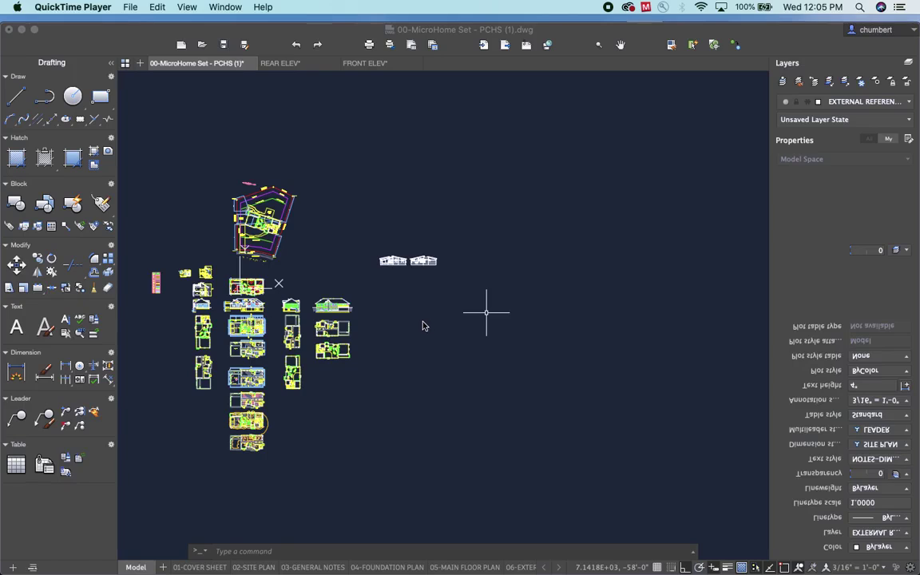
Move the right-hand house elevation horizontally left from its lower-left base corner until its base nearly meets the other elevation
click(424, 323)
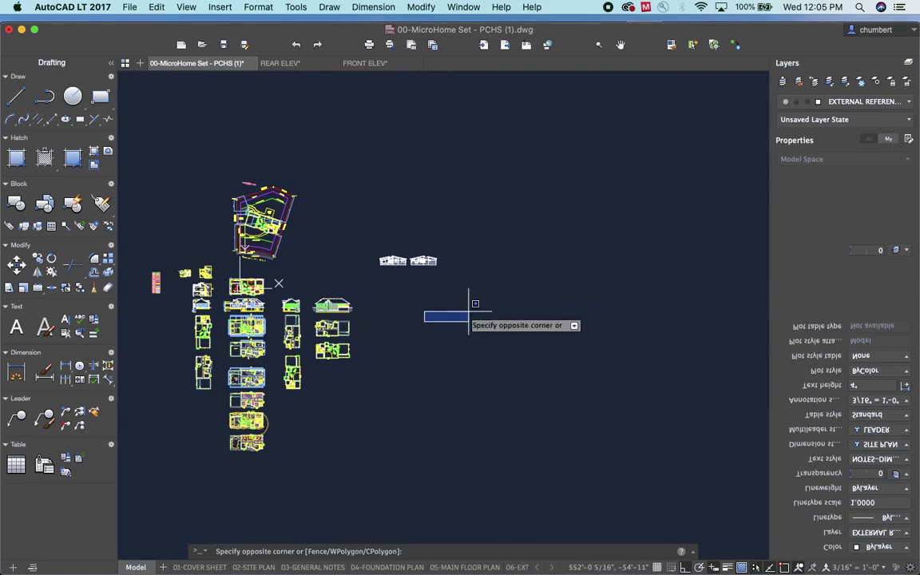
click(448, 320)
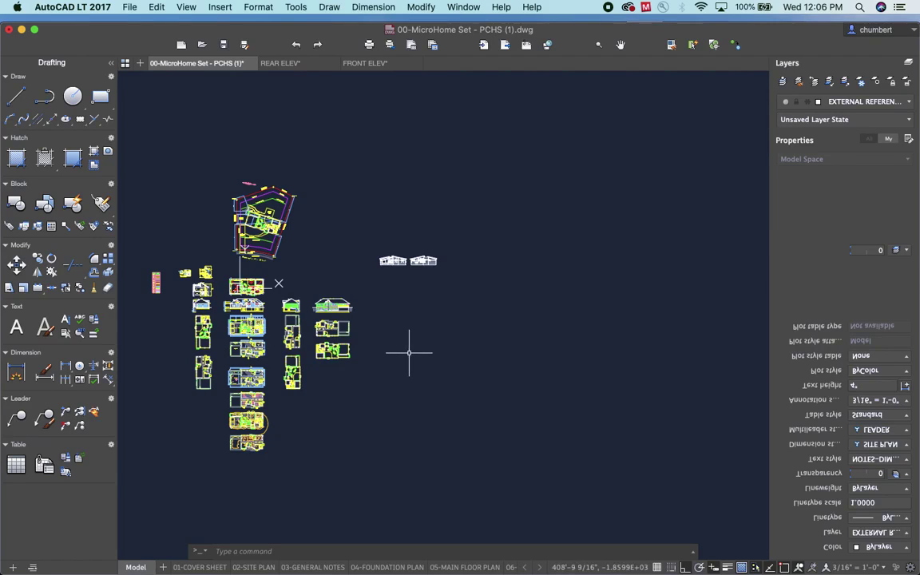
scroll(370, 248, up, 5)
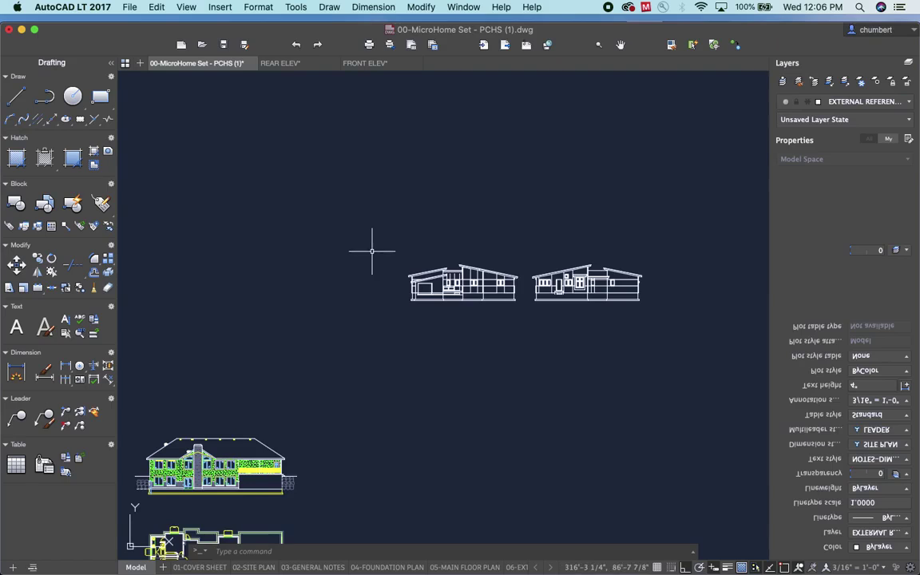
scroll(435, 247, up, 2)
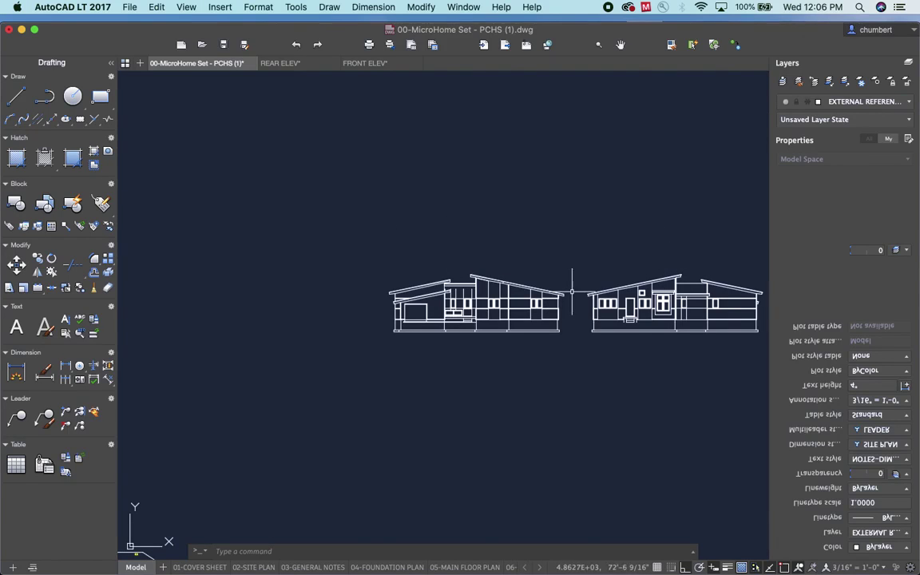
scroll(559, 319, right, 5)
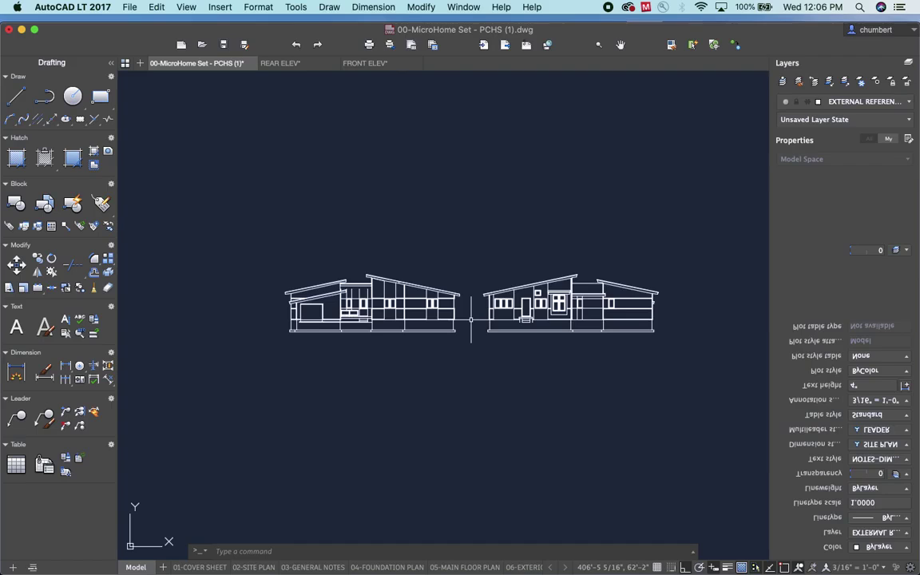
click(468, 247)
click(681, 380)
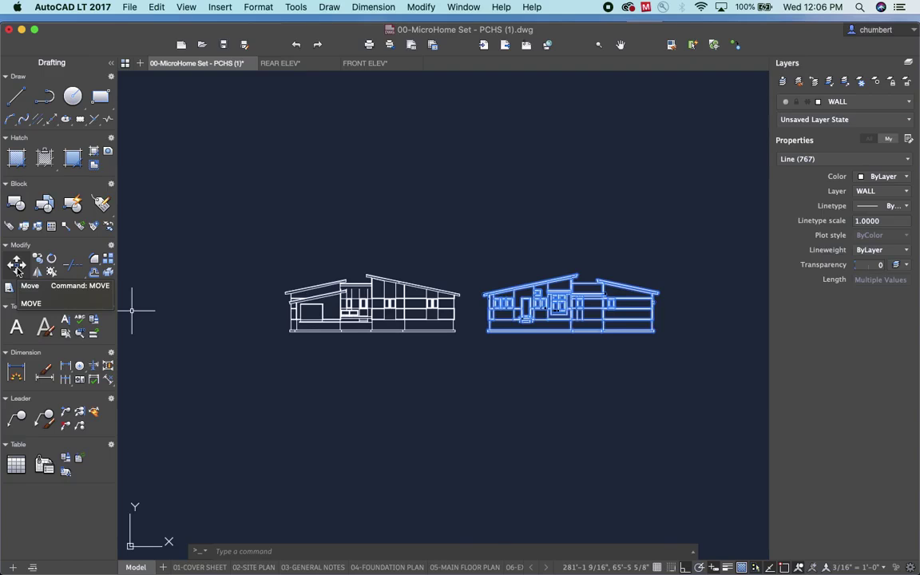
text(m)
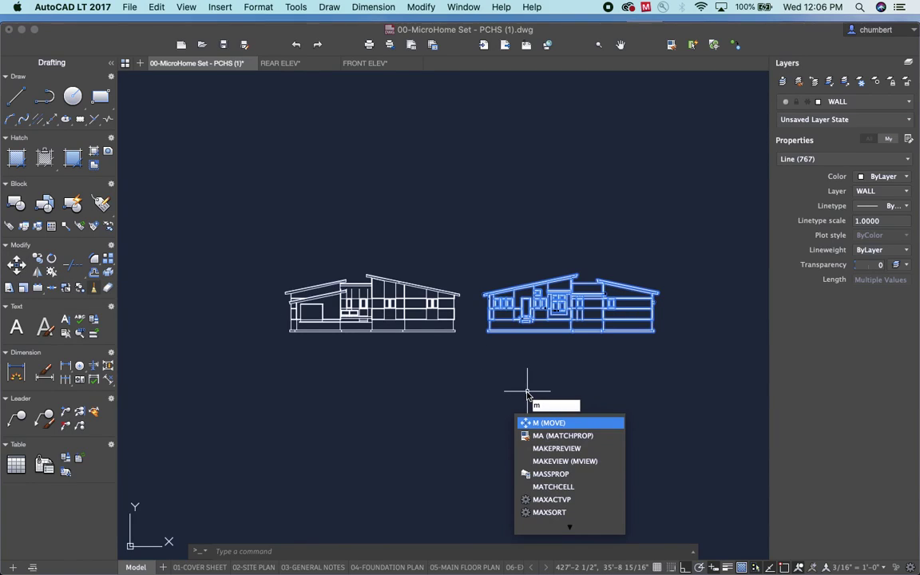
key(Return)
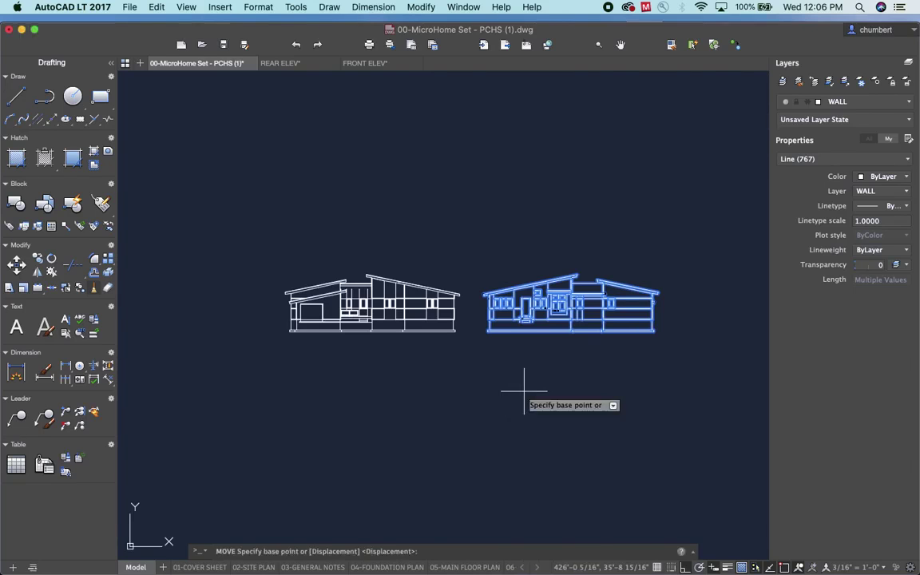
scroll(475, 343, up, 5)
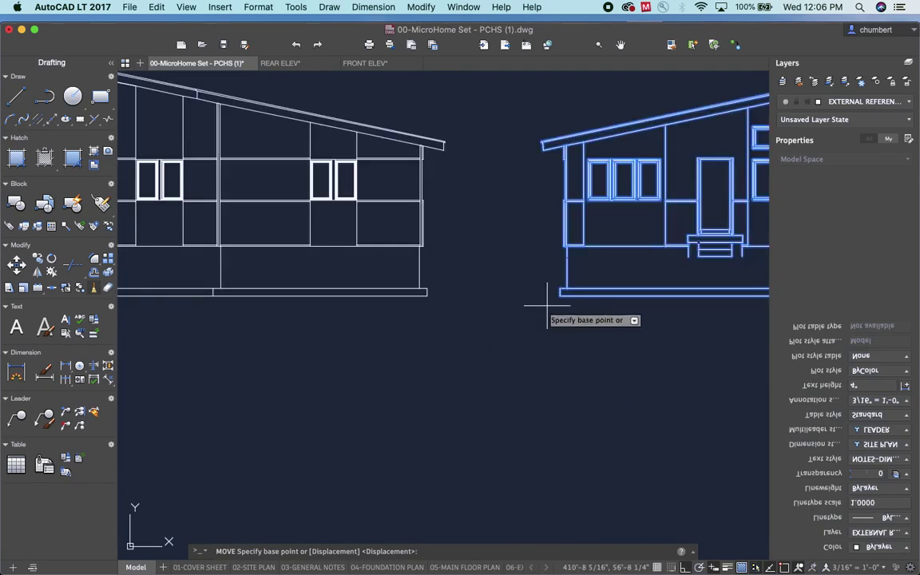
click(560, 296)
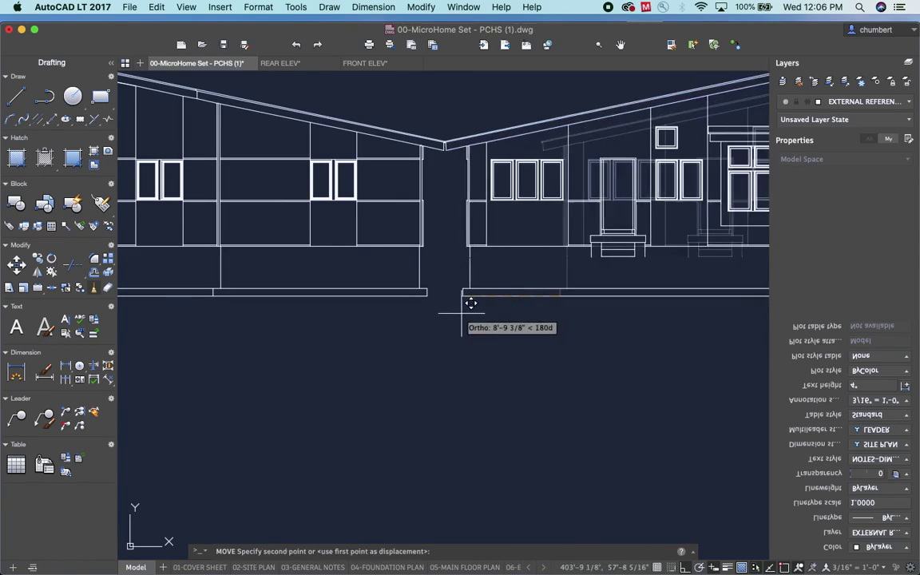
click(436, 286)
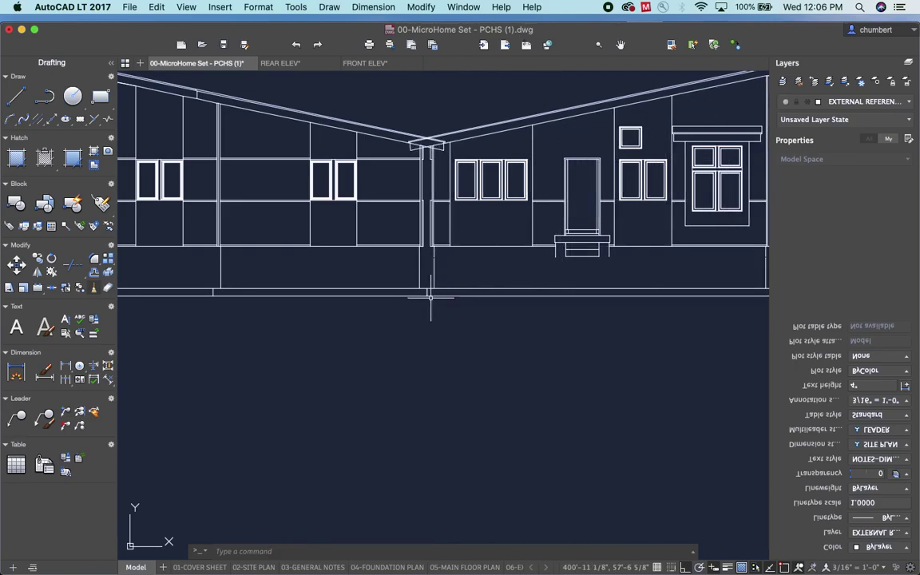
Move the previously selected elevation about 10'-8" horizontally to the right with Ortho on, separating the two elevations
scroll(453, 346, down, 3)
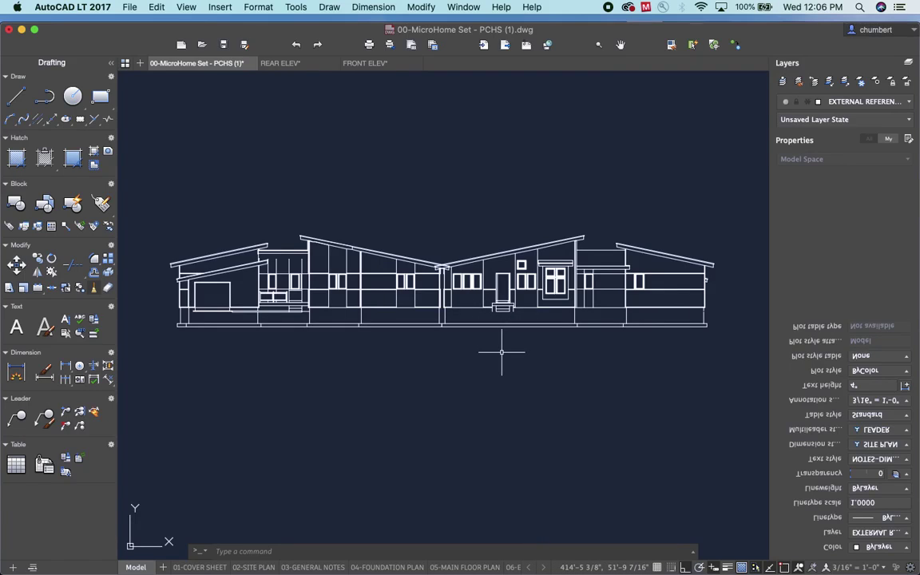
text(m)
key(Return)
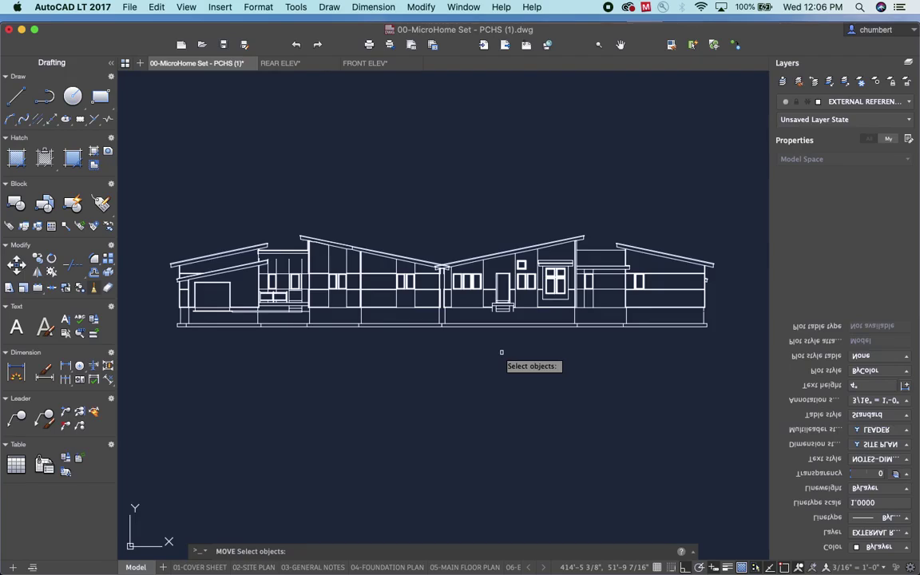
text(p)
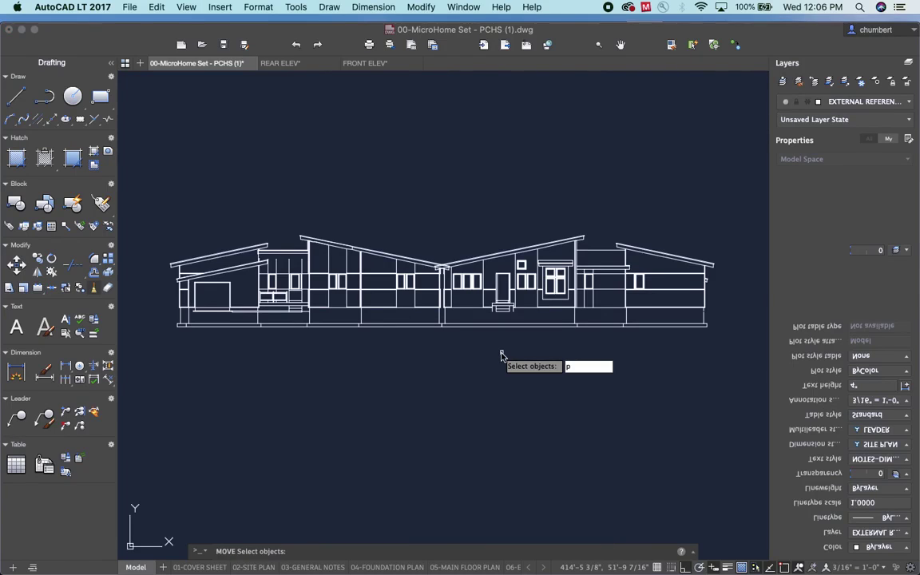
key(Return)
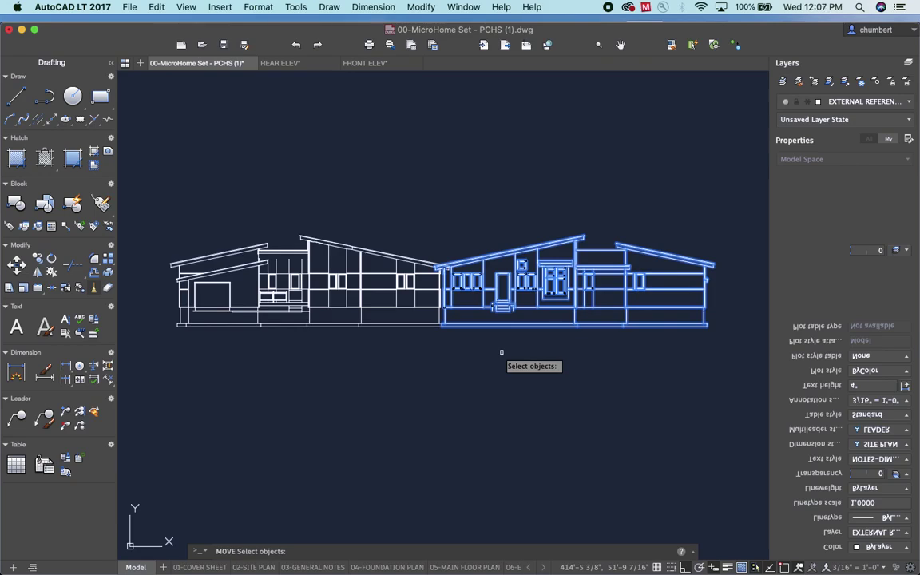
key(Return)
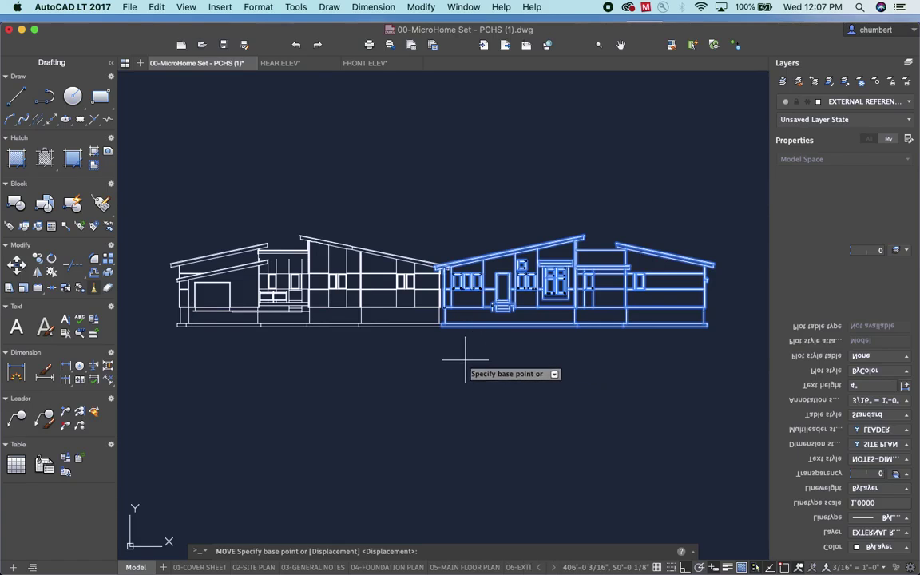
click(465, 360)
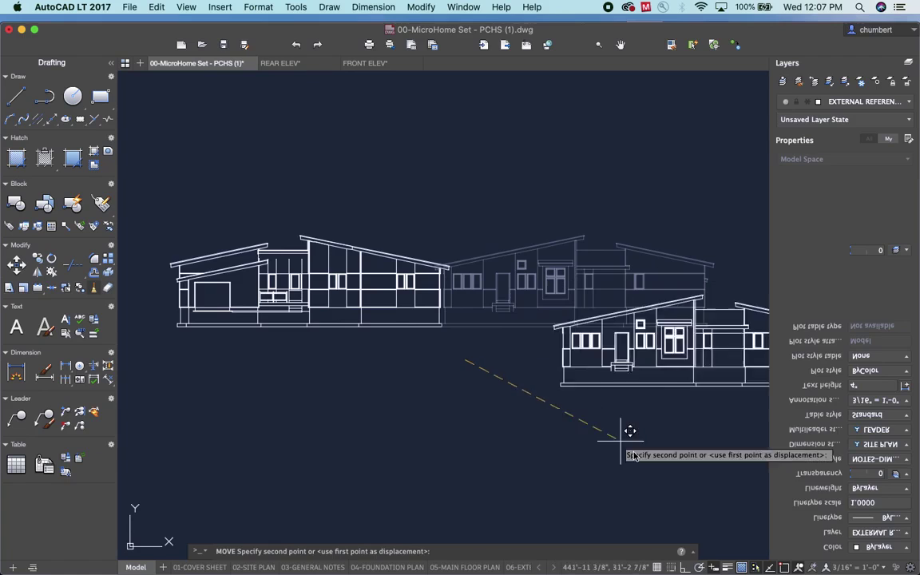
click(695, 567)
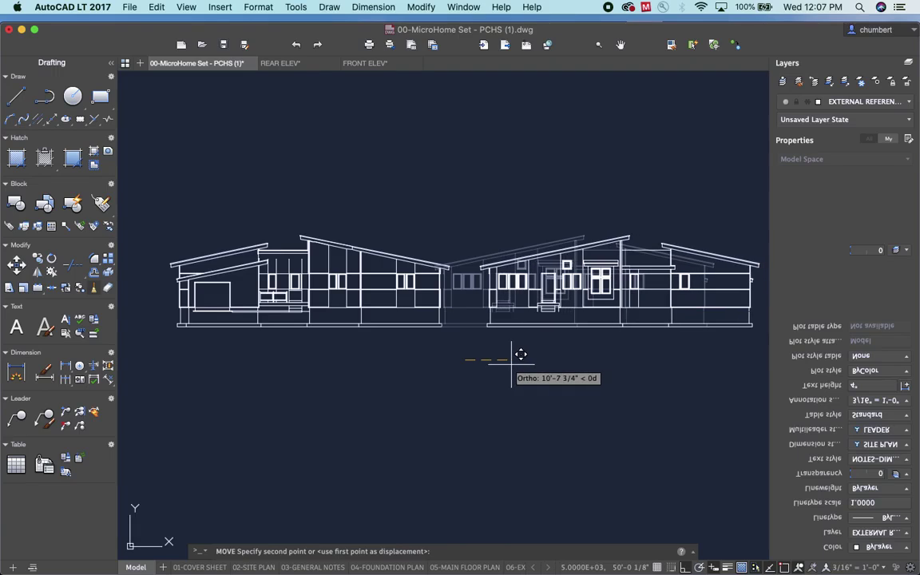
click(511, 359)
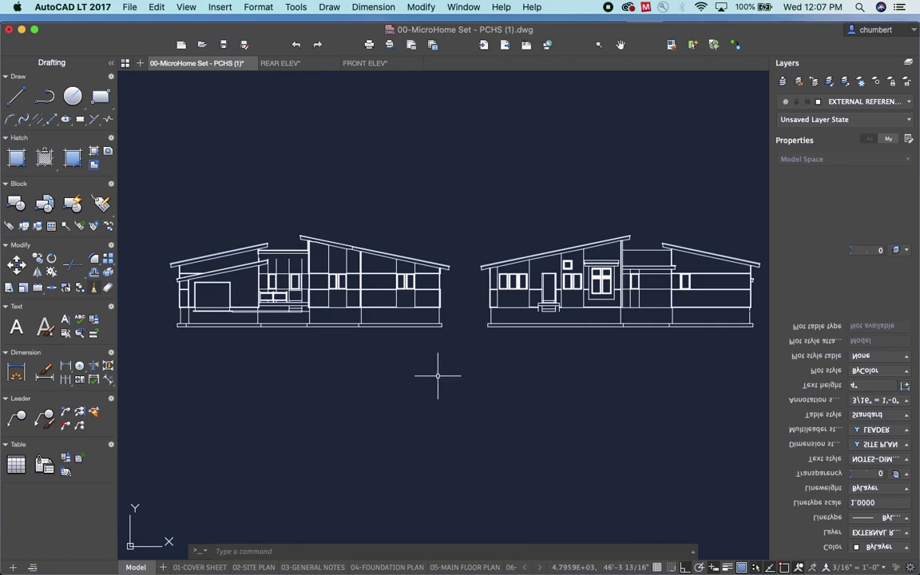
key(space)
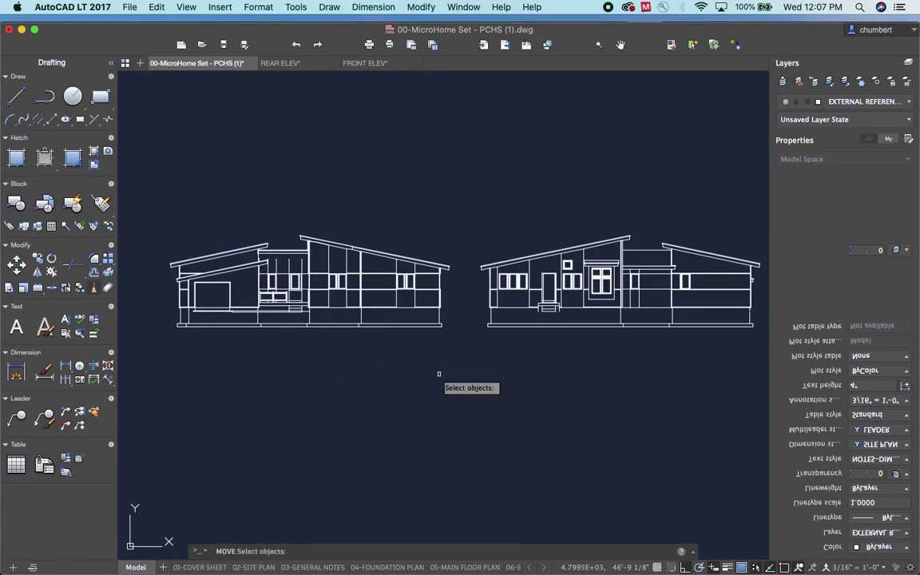
text(p)
key(Return)
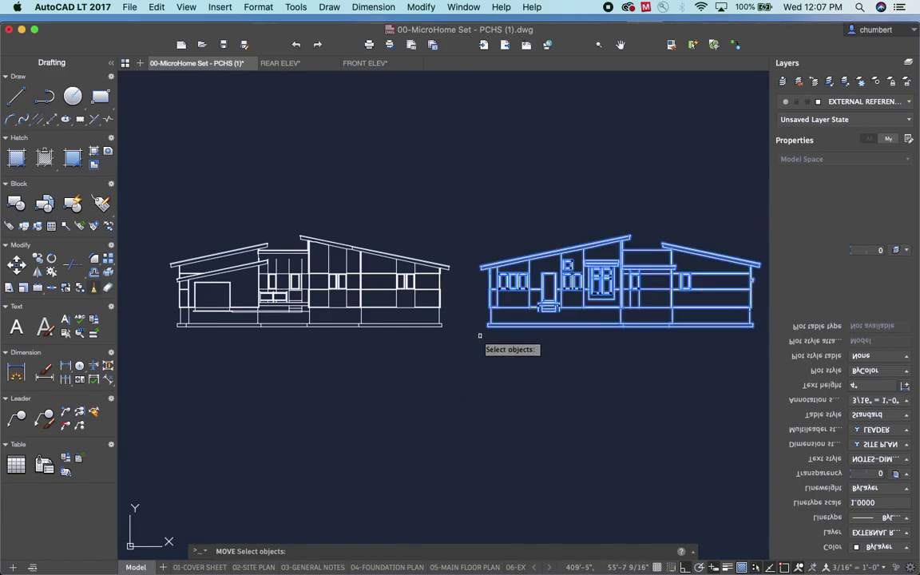
key(Return)
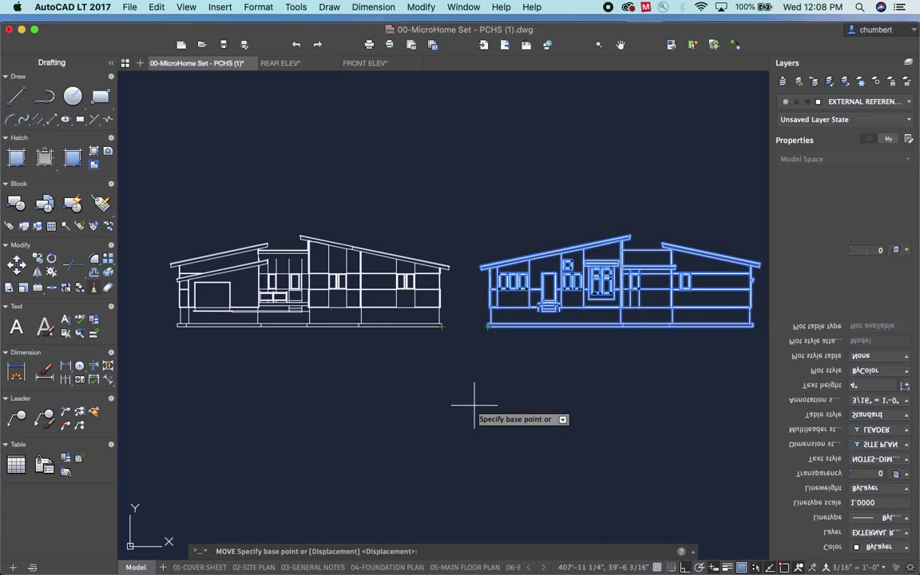
key(Escape)
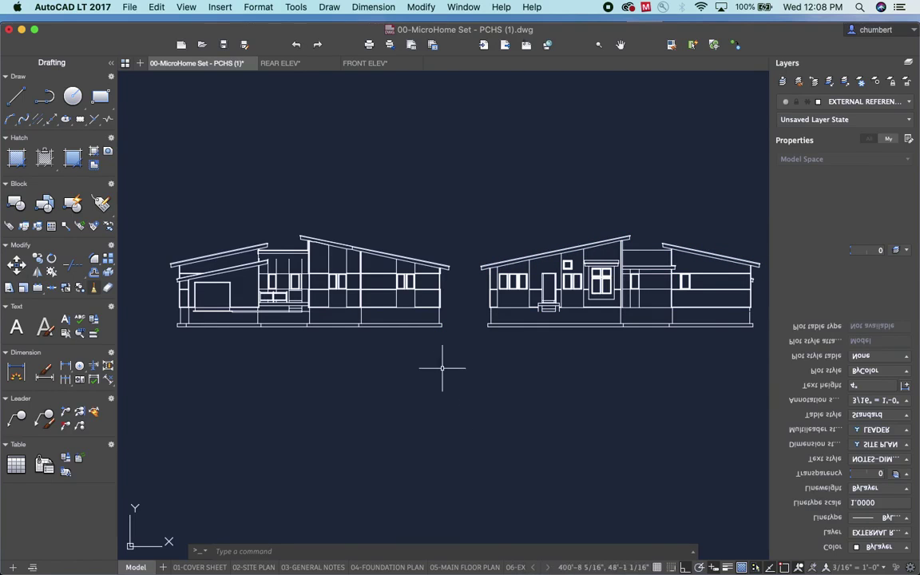
middle_drag(477, 370, 465, 374)
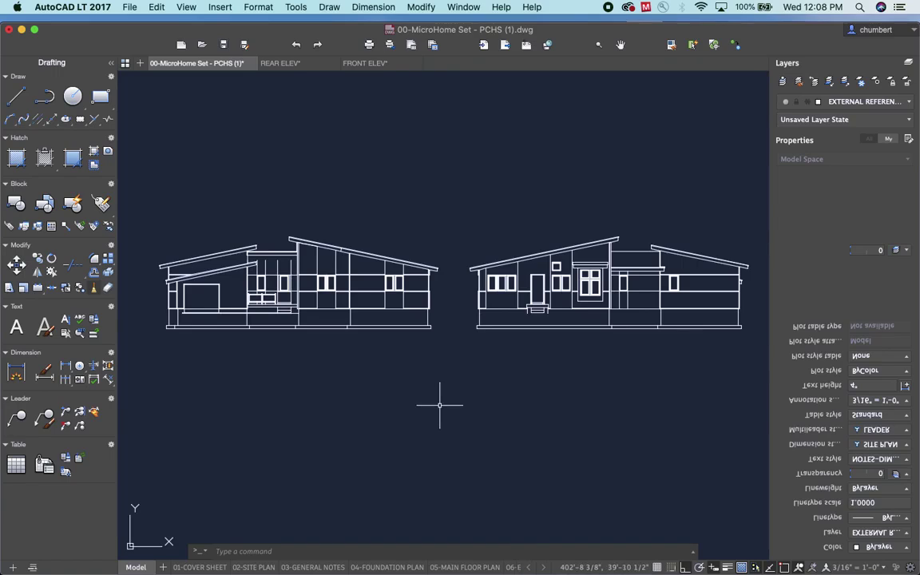
text(ro)
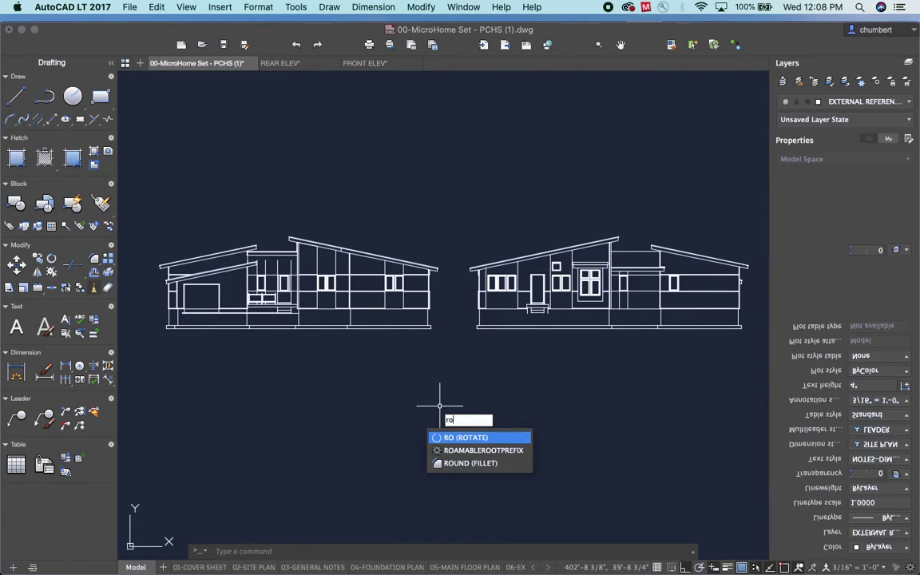
click(468, 438)
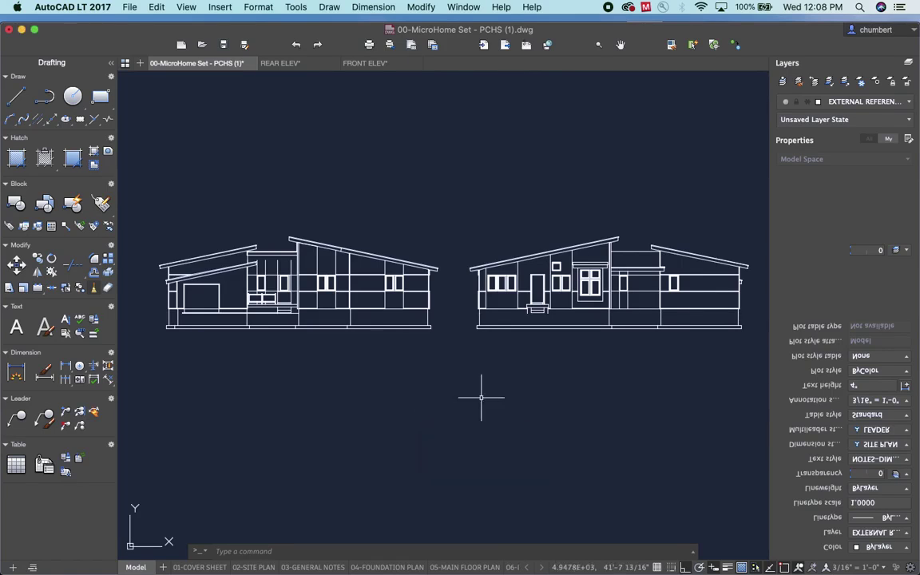
text(sc)
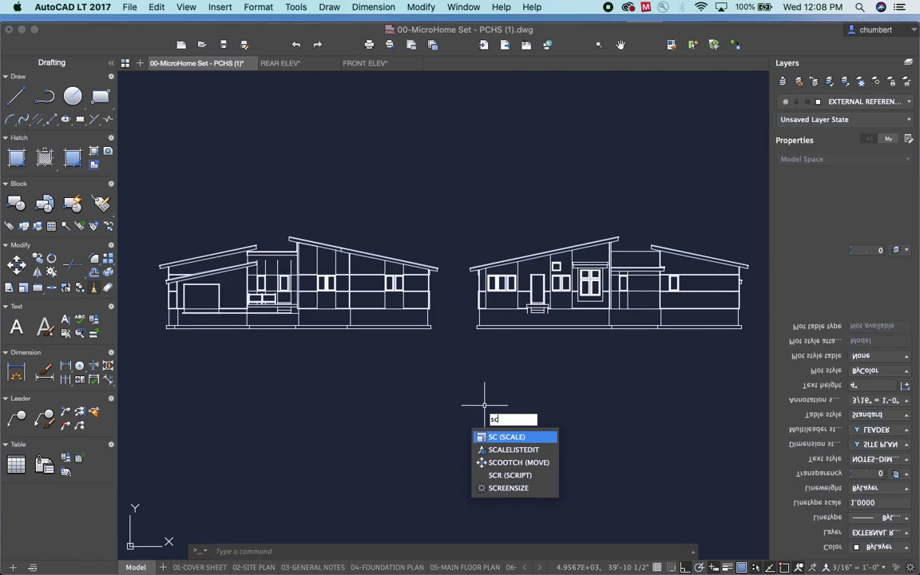
key(Escape)
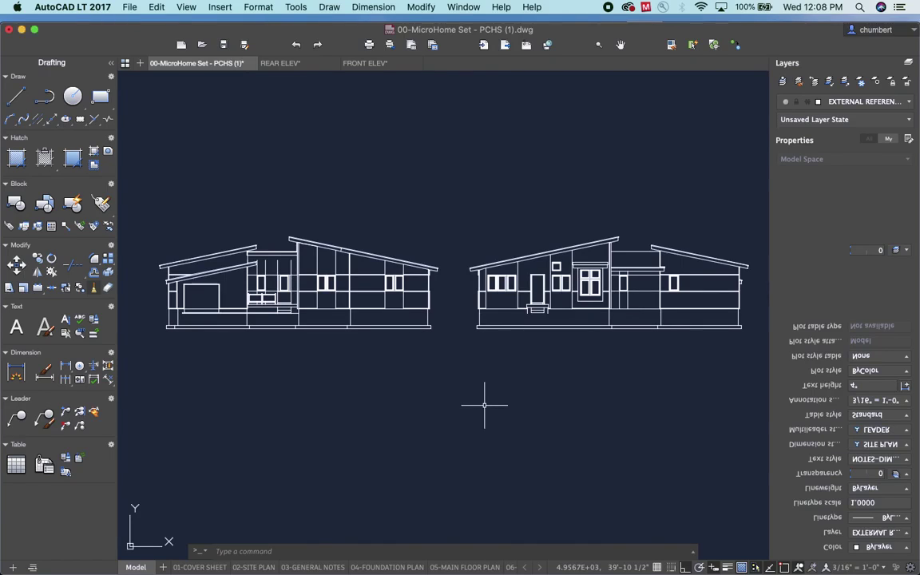
text(z)
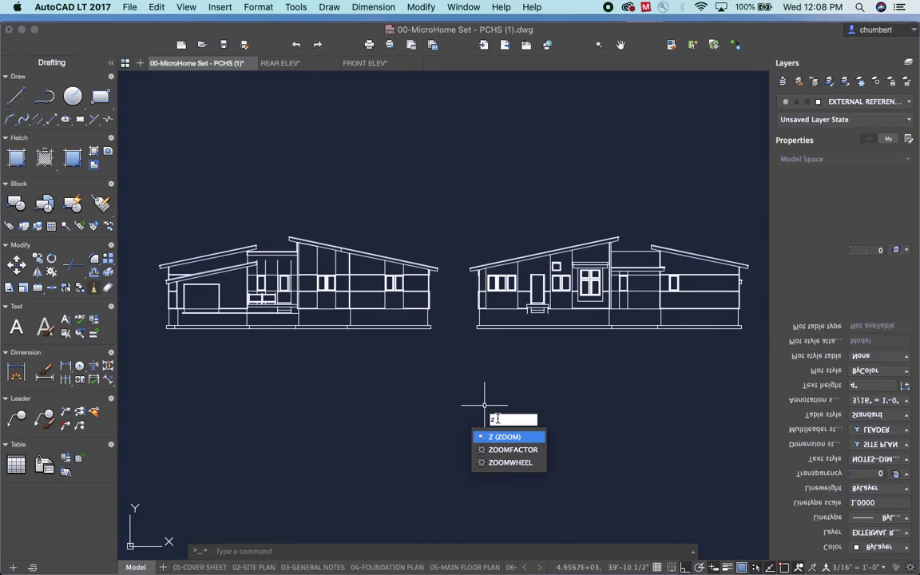
key(Escape)
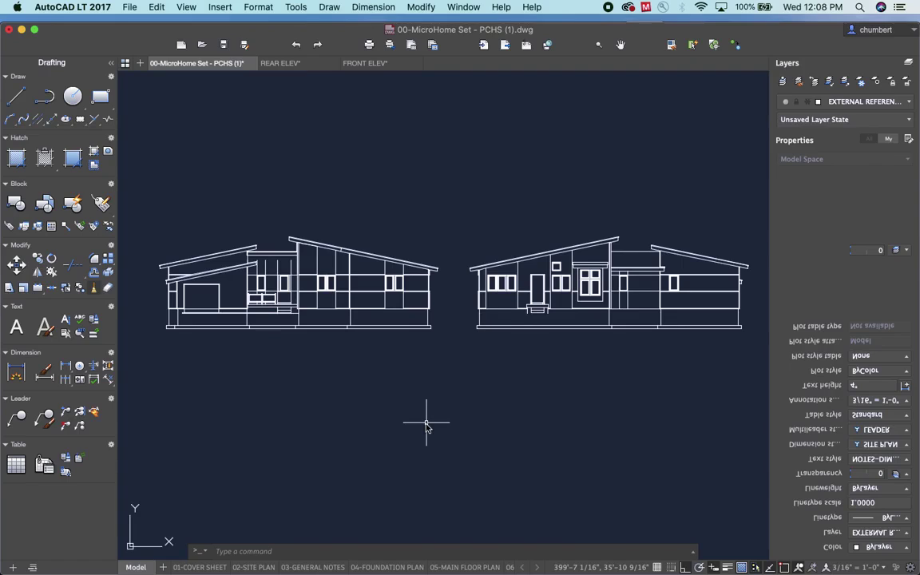
text(de)
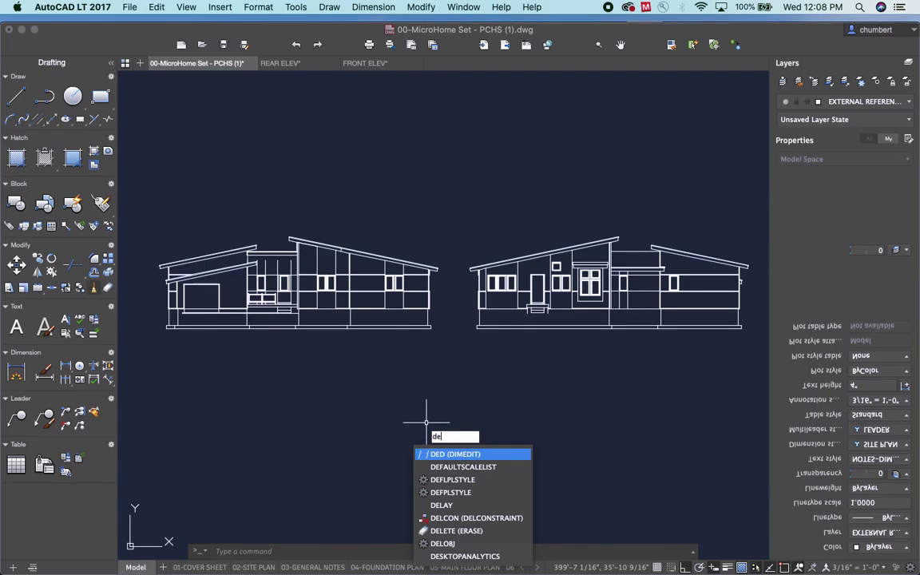
text(le)
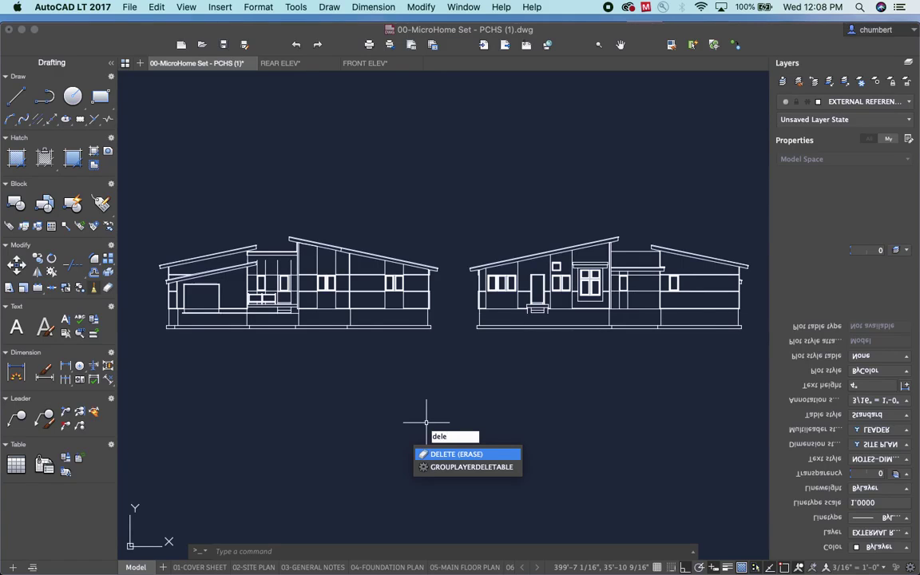
key(Escape)
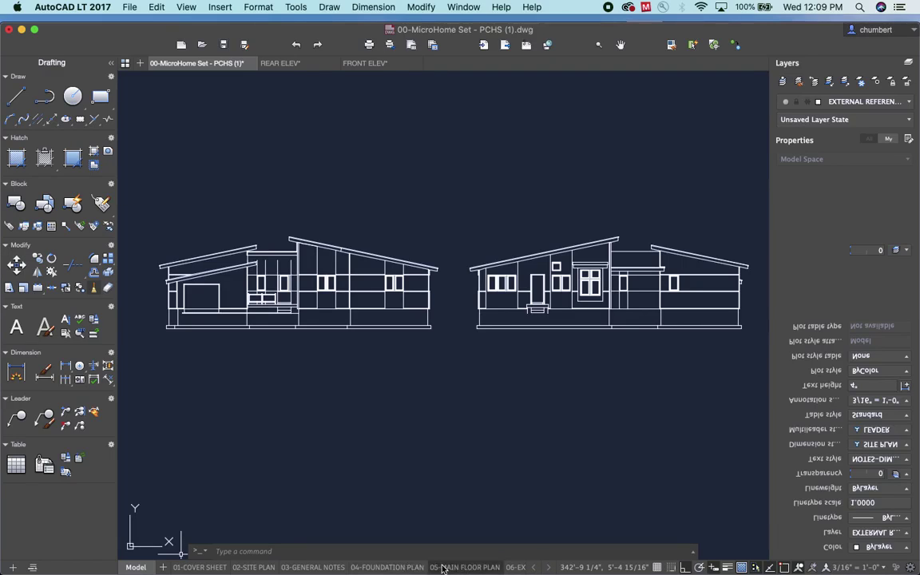
Open the 06-EXTERIOR ELEVATIONS layout sheet
scroll(515, 568, right, 5)
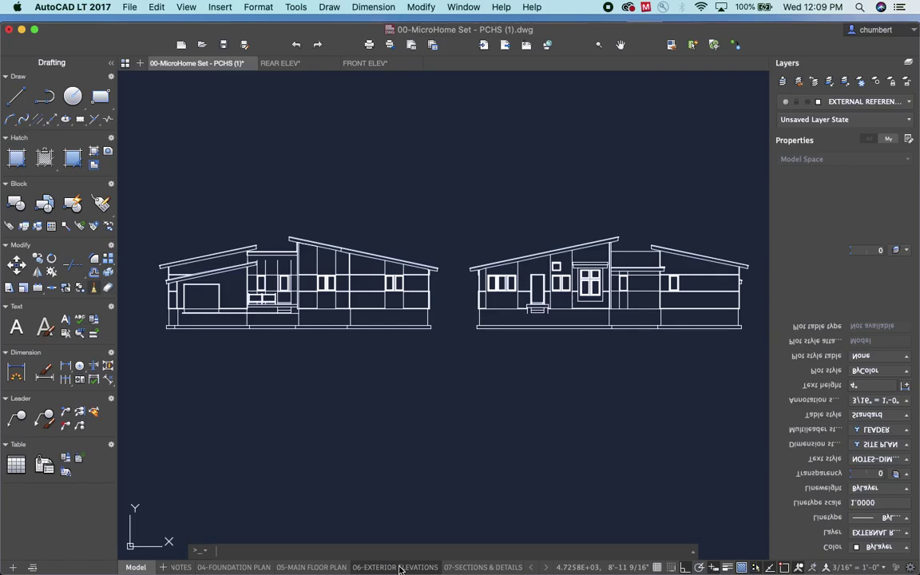
click(399, 568)
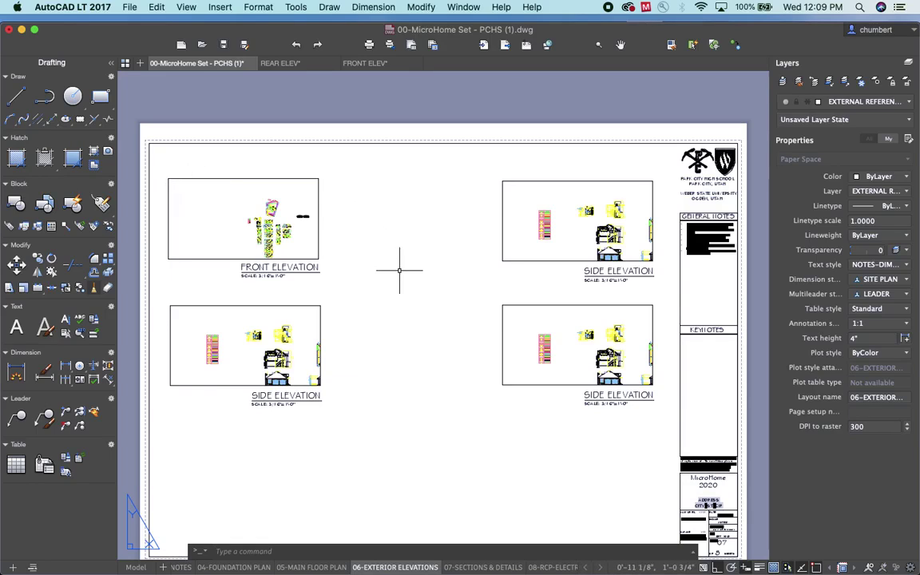
Create a single 2D viewport in the empty space between the existing elevation viewports
text(vi)
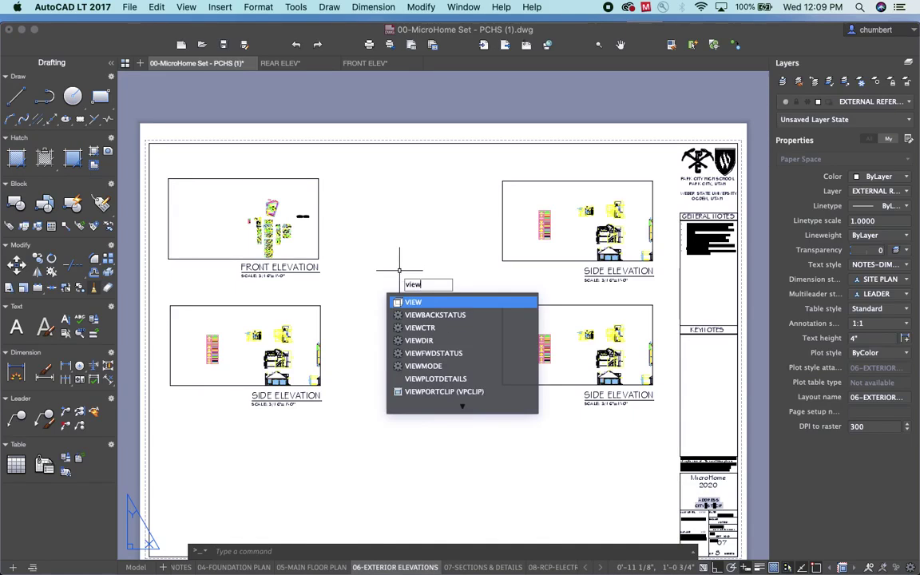
text(ewp)
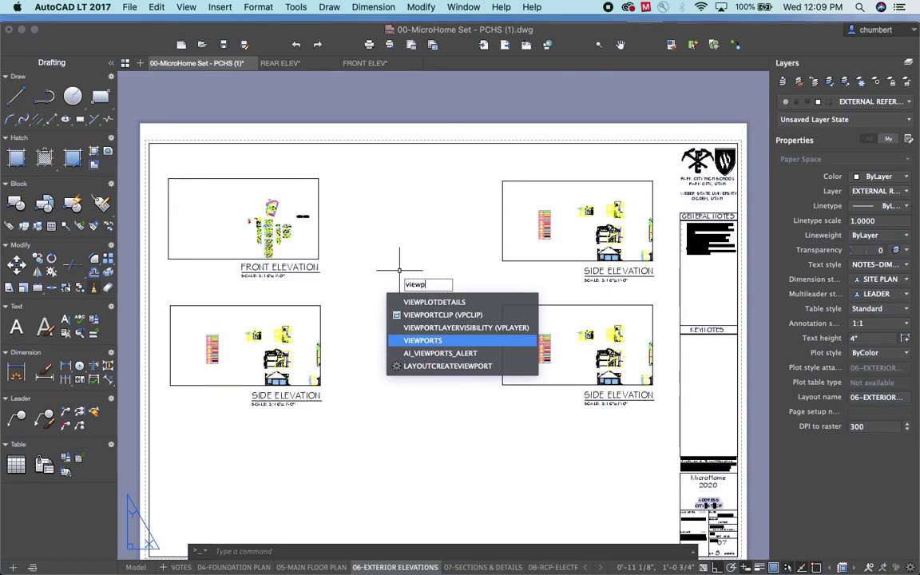
key(Return)
click(256, 187)
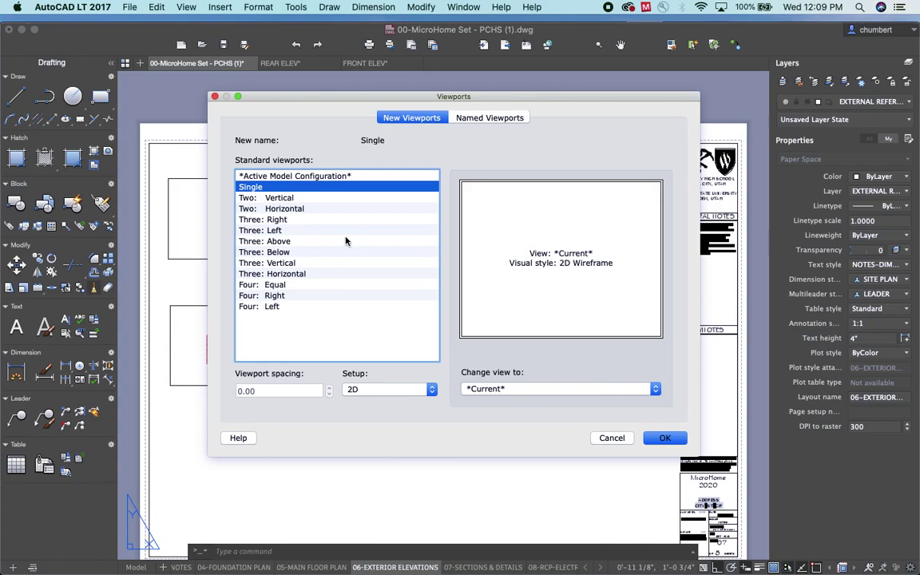
click(663, 437)
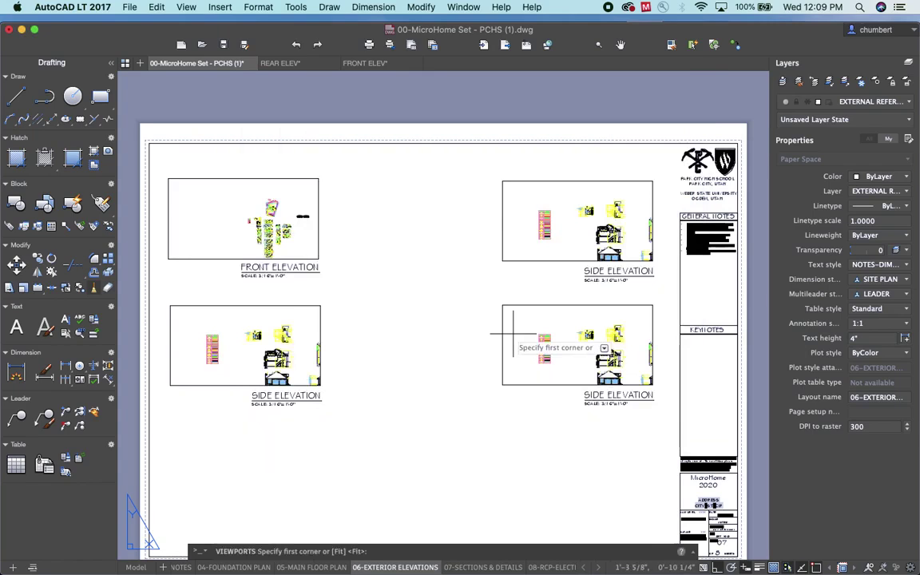
click(363, 221)
click(459, 317)
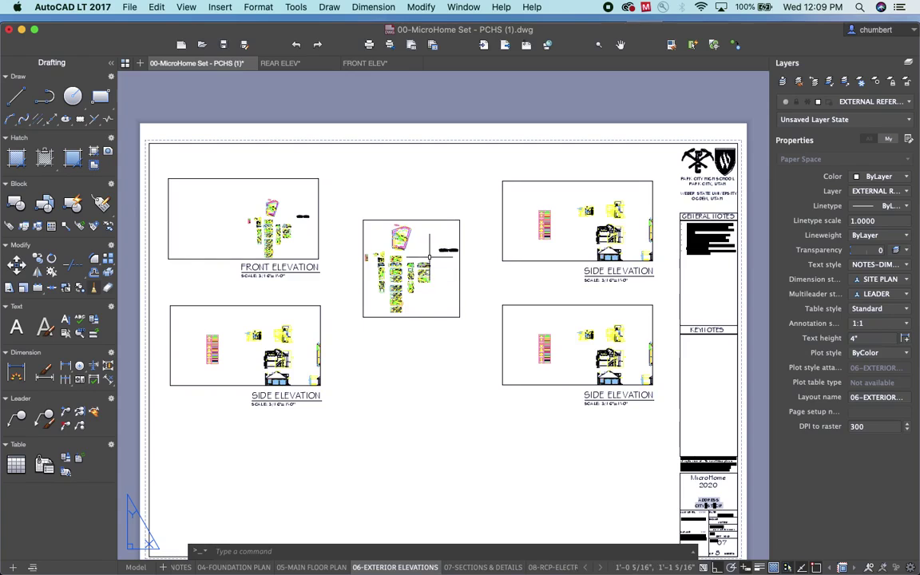
Activate model space inside the new middle viewport and switch back to paper space, doing so twice
scroll(389, 268, up, 4)
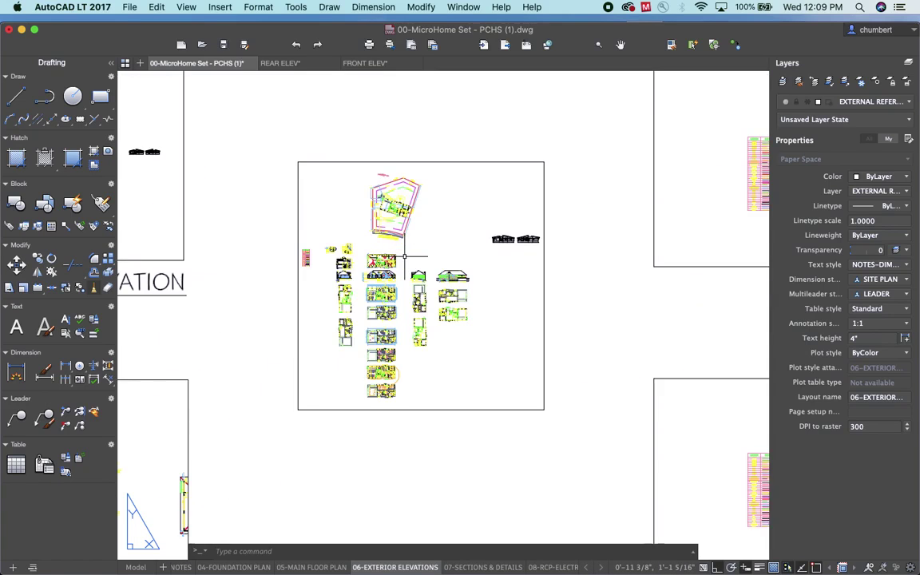
scroll(406, 256, down, 6)
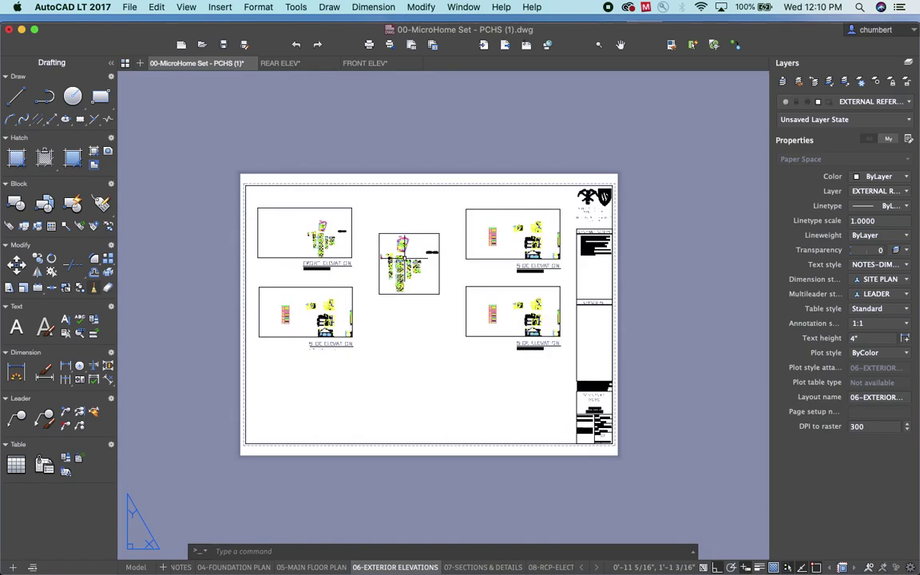
scroll(404, 256, up, 3)
scroll(404, 256, down, 2)
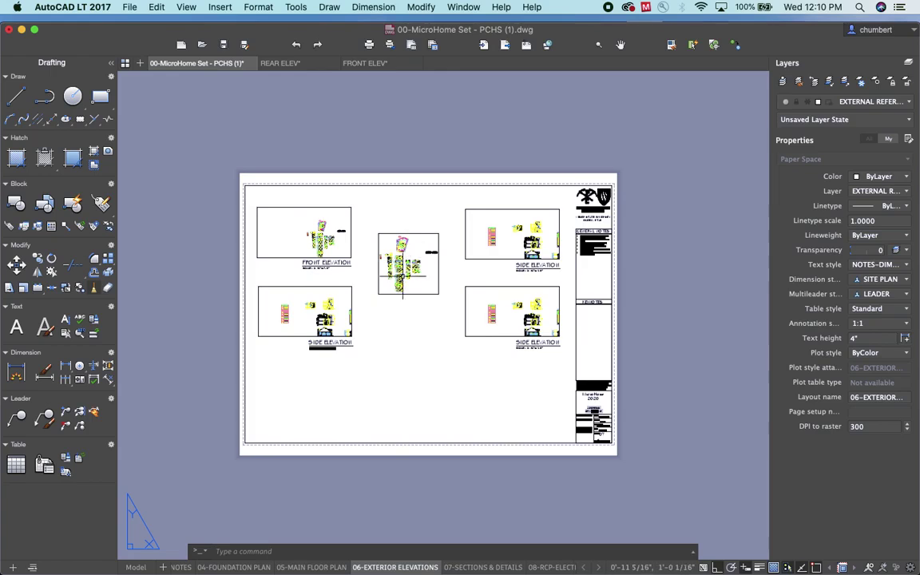
click(414, 250)
click(415, 250)
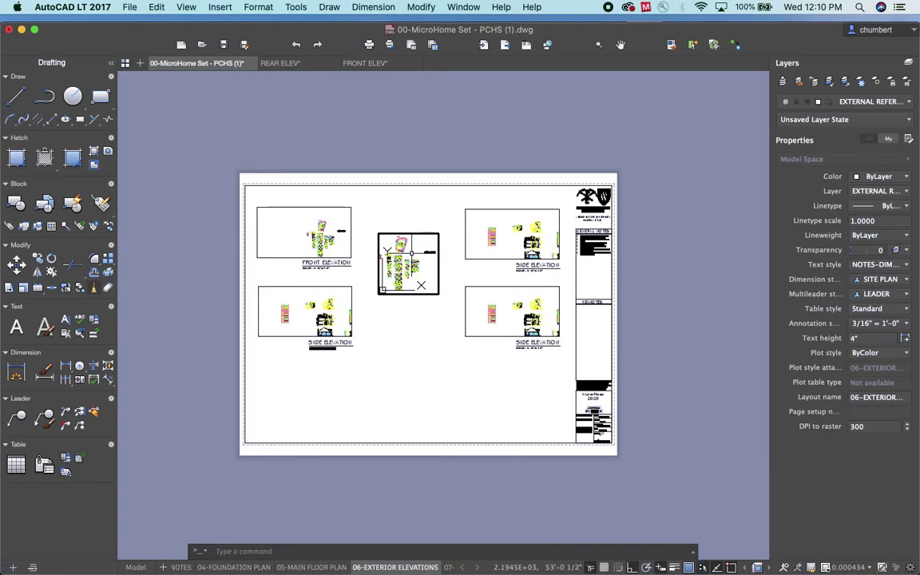
double_click(430, 214)
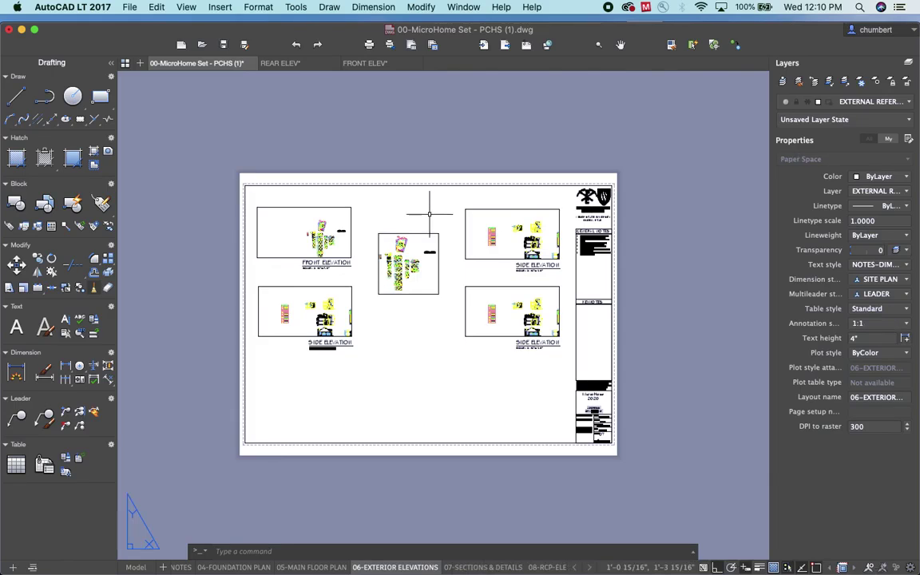
double_click(420, 240)
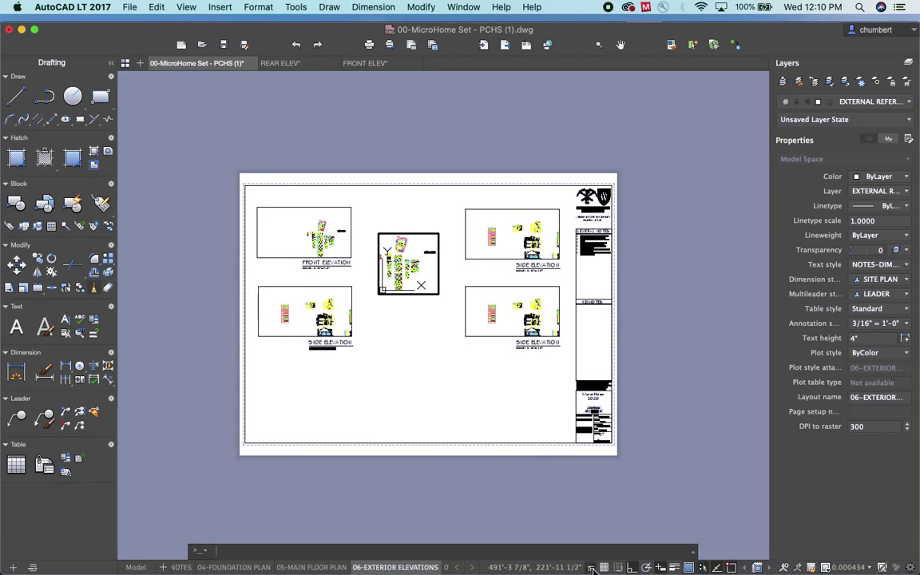
click(592, 569)
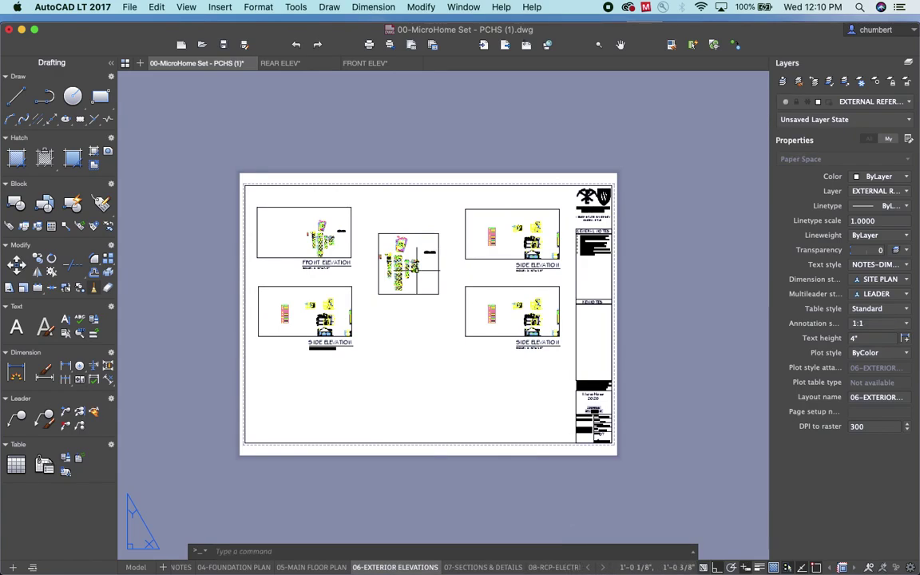
Delete the new viewport in the middle of the sheet
scroll(416, 269, up, 10)
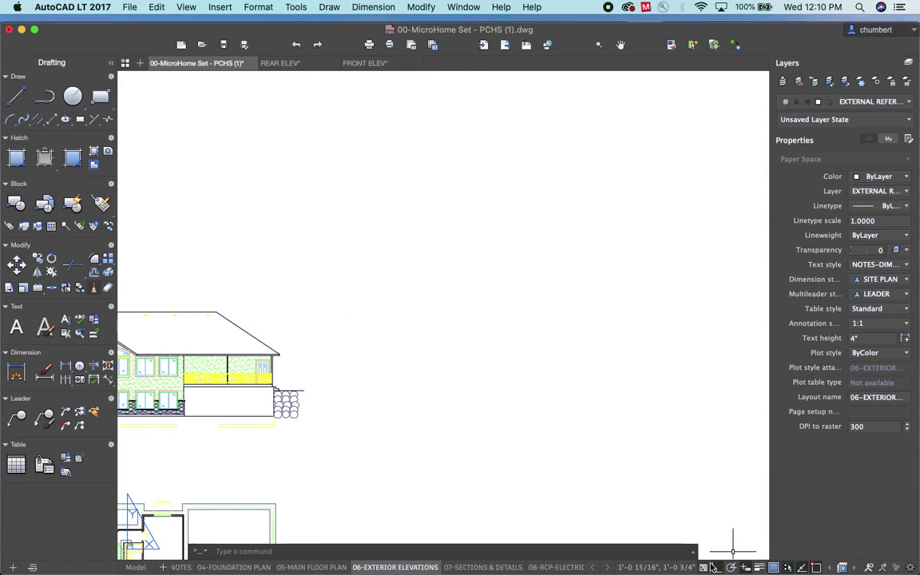
scroll(568, 403, down, 10)
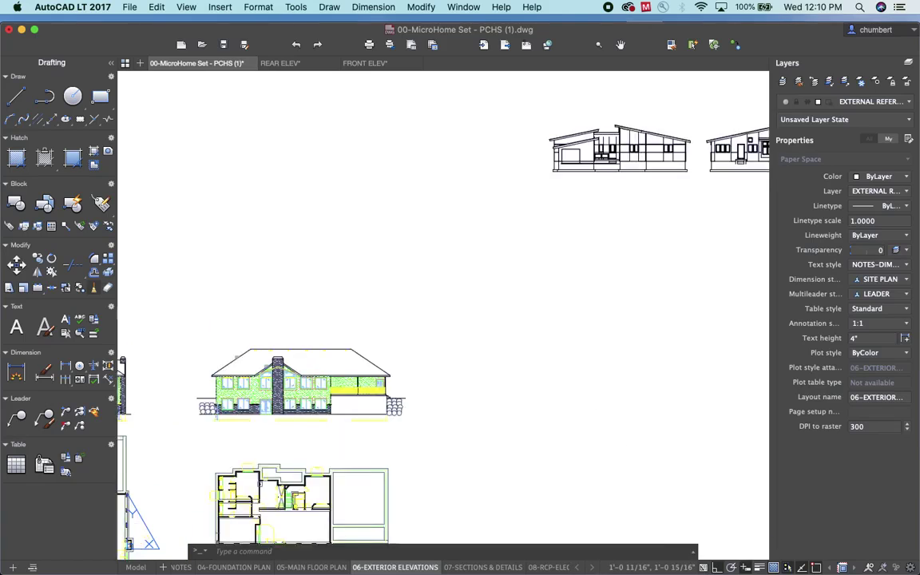
scroll(567, 397, up, 5)
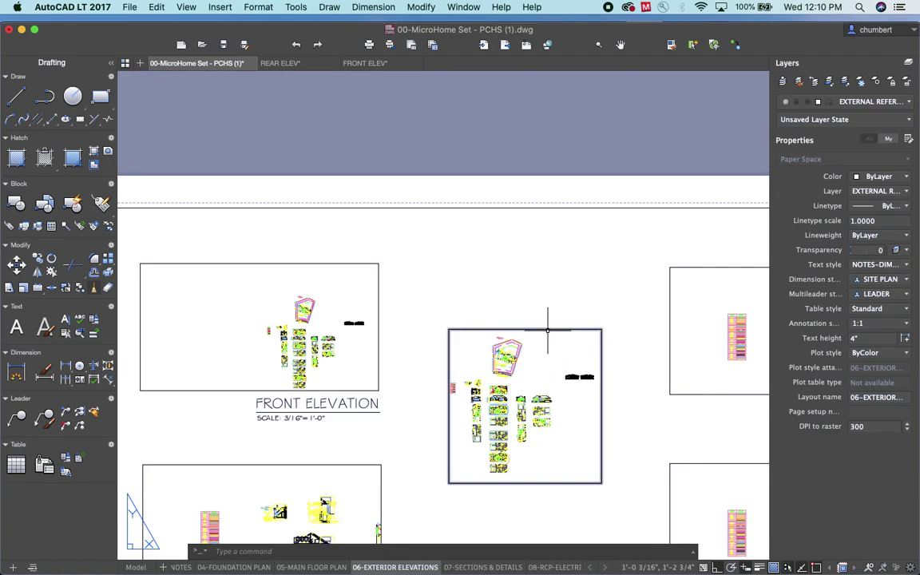
click(602, 319)
key(Delete)
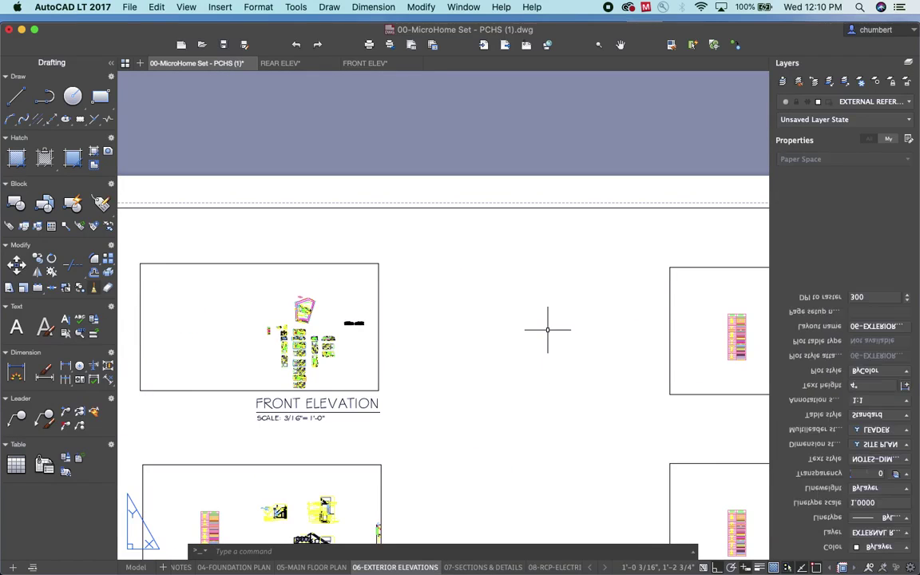
Examine the house elevations shown in the Front Elevation viewport and the scale note under its title
middle_drag(466, 376, 527, 279)
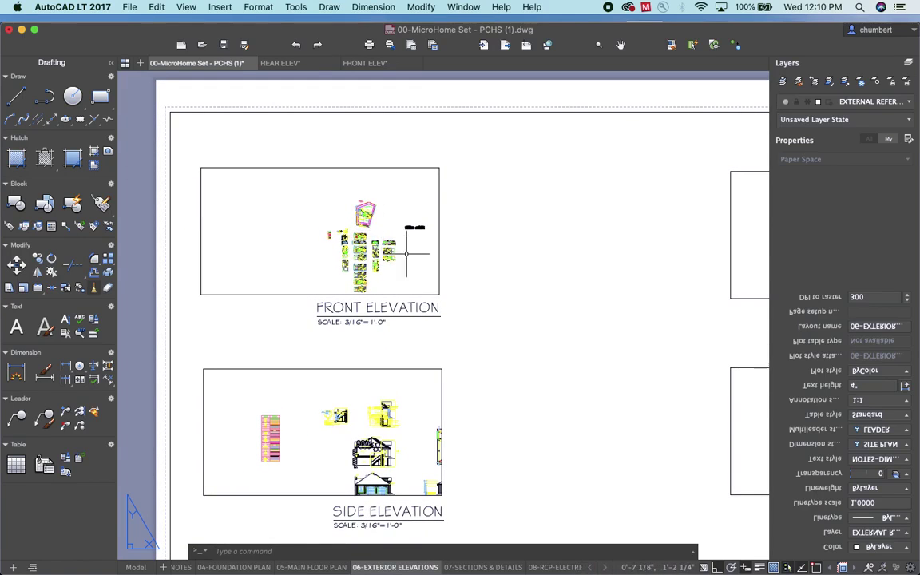
scroll(412, 224, up, 10)
scroll(414, 220, up, 5)
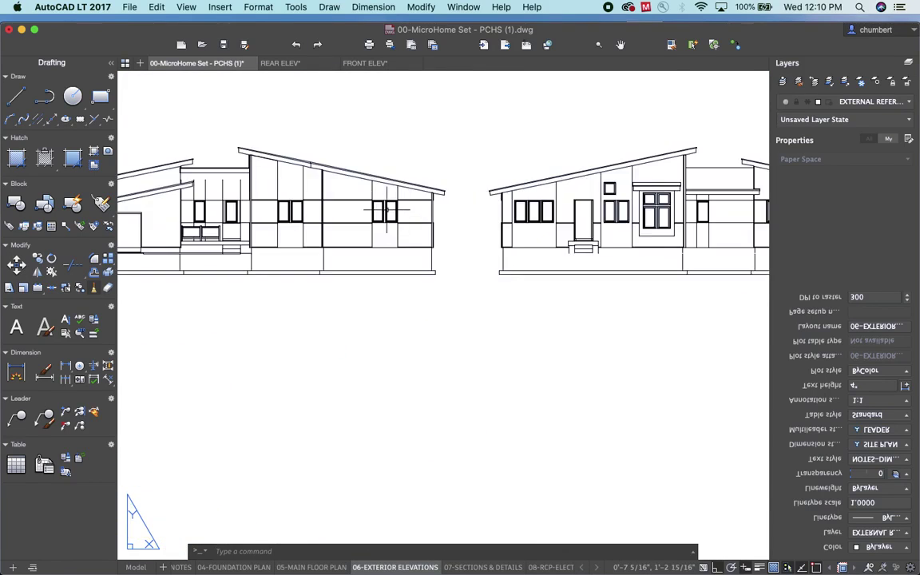
scroll(404, 214, down, 10)
scroll(386, 205, up, 6)
scroll(328, 311, up, 6)
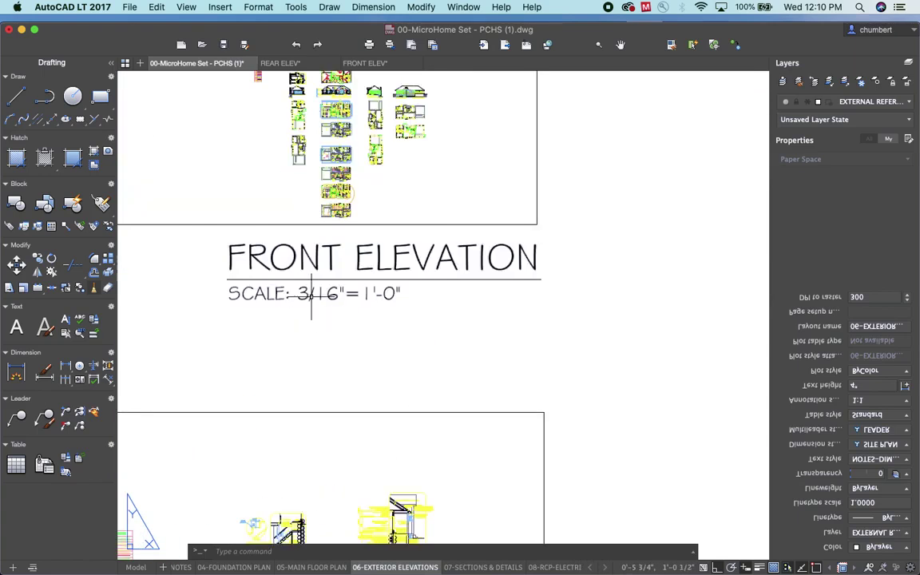
scroll(308, 289, down, 8)
scroll(334, 240, up, 2)
scroll(335, 214, up, 5)
scroll(335, 214, left, 5)
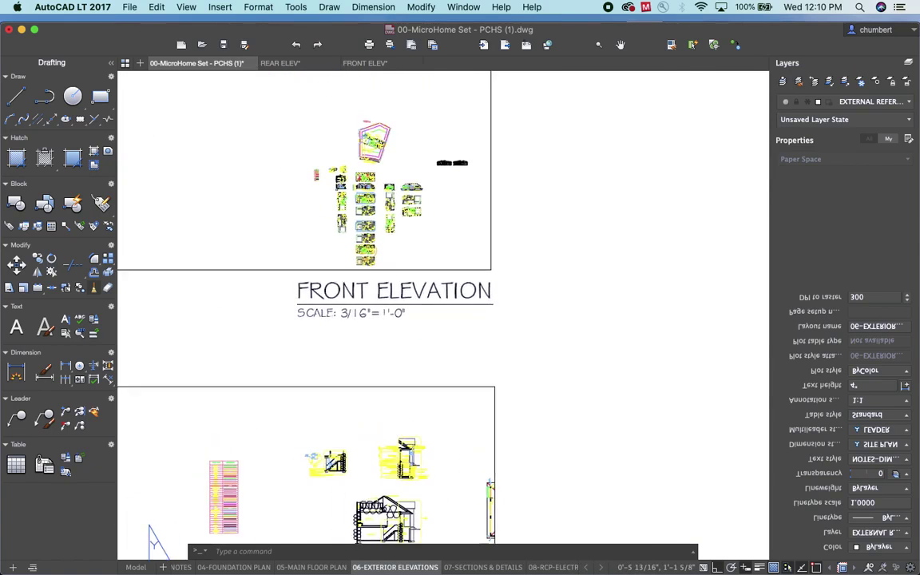
Activate the Front Elevation viewport and frame the left one of the two new house elevations in its centre
click(347, 196)
double_click(346, 196)
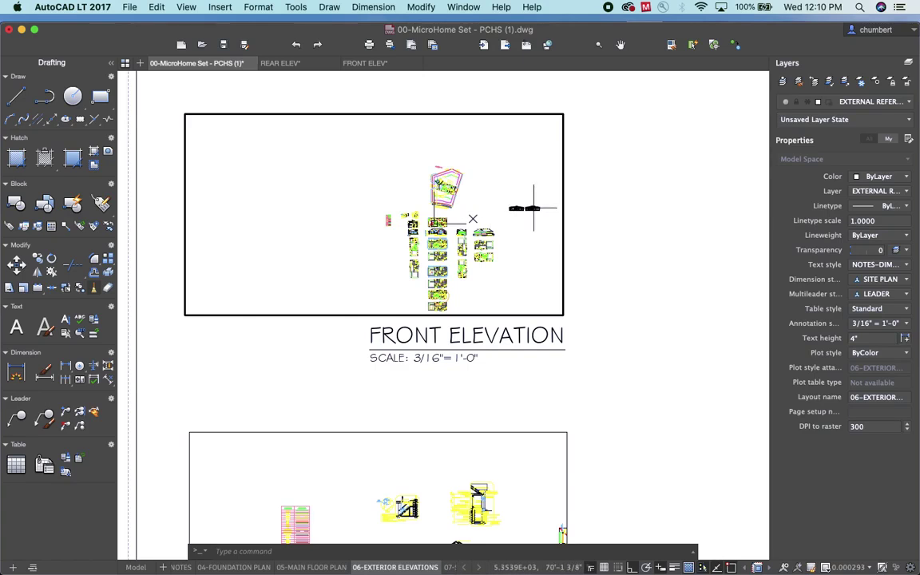
scroll(476, 214, up, 10)
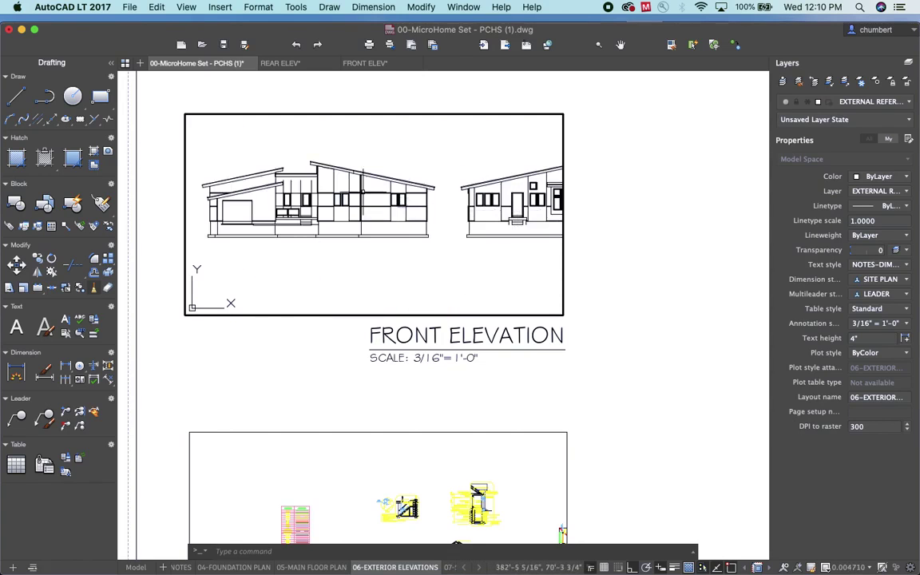
middle_drag(328, 191, 401, 201)
scroll(370, 200, up, 3)
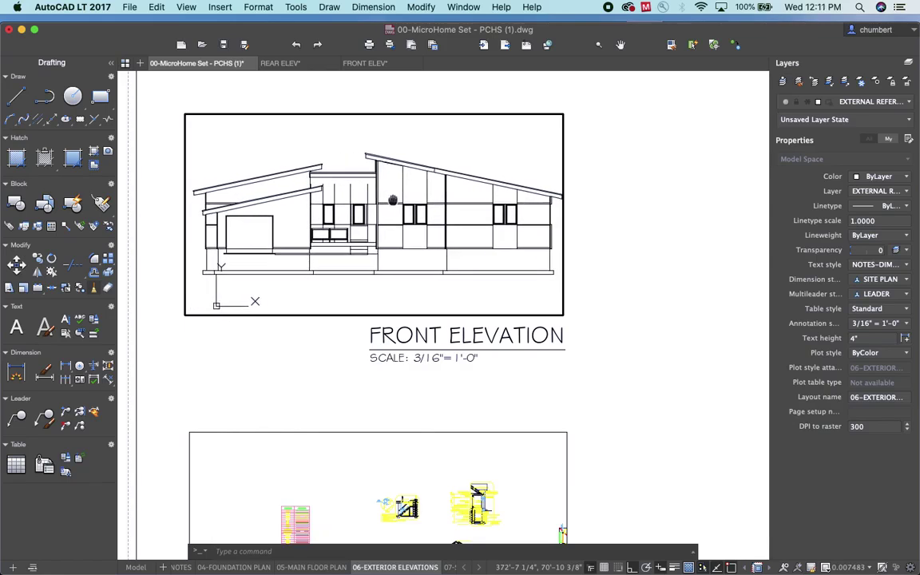
scroll(381, 198, down, 3)
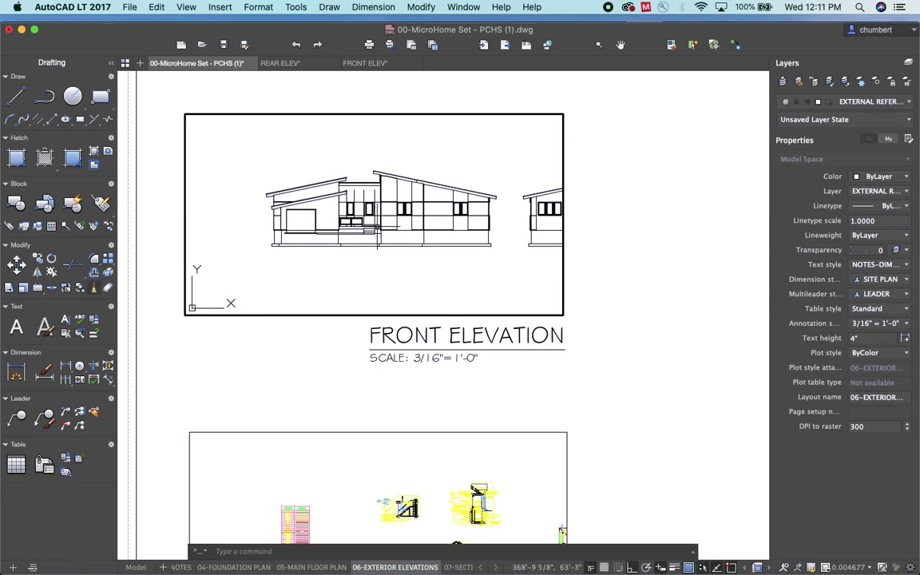
Scale the Front Elevation viewport's view with a Zoom factor of 1/64xp and return to paper space
text(z)
key(Return)
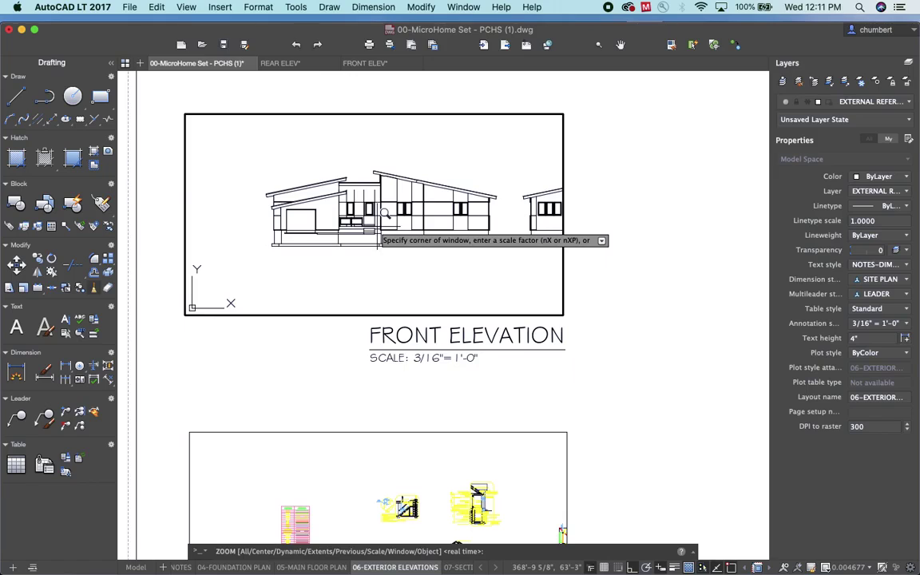
text(1/6)
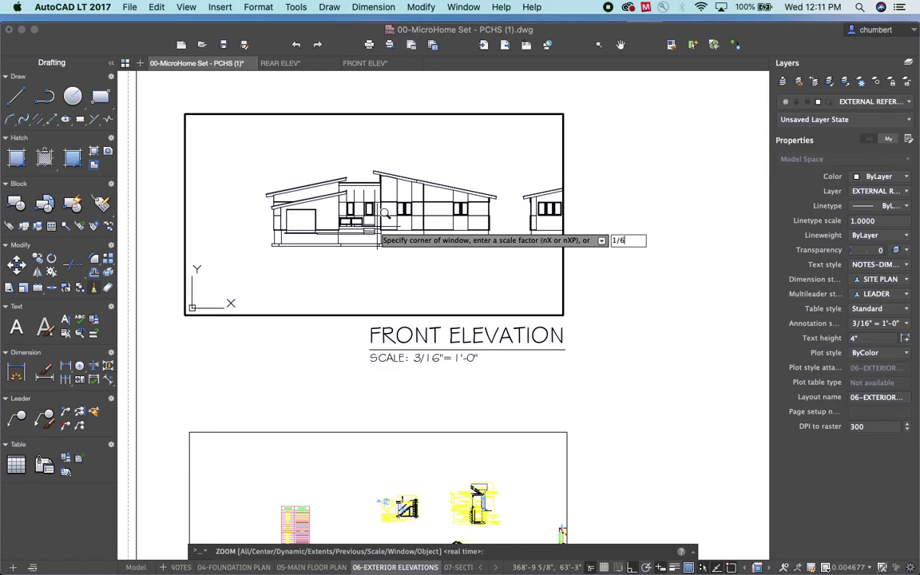
text(4xp)
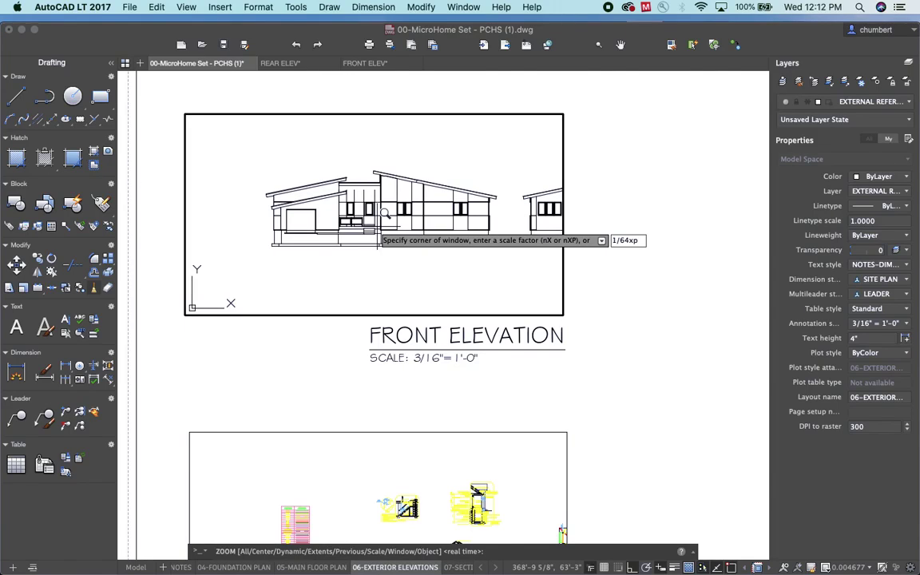
key(Return)
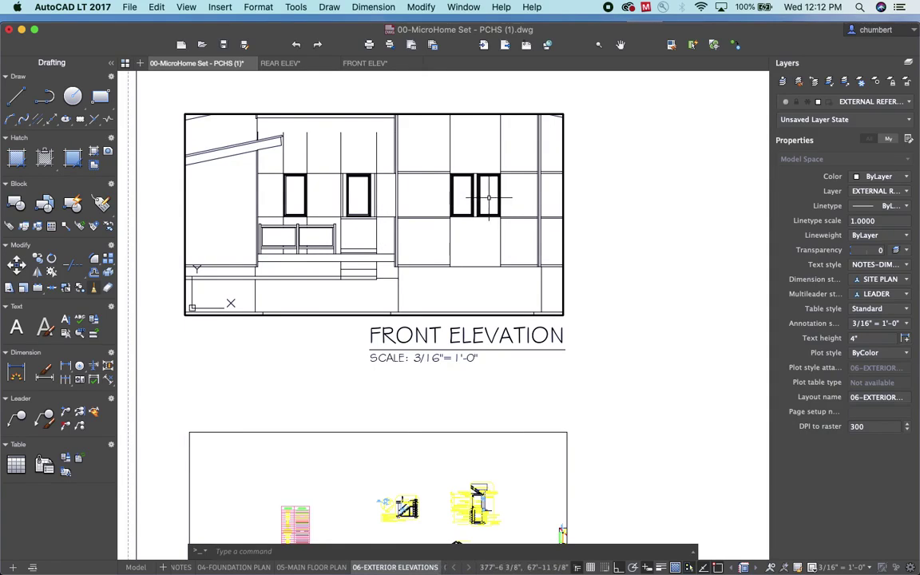
double_click(616, 195)
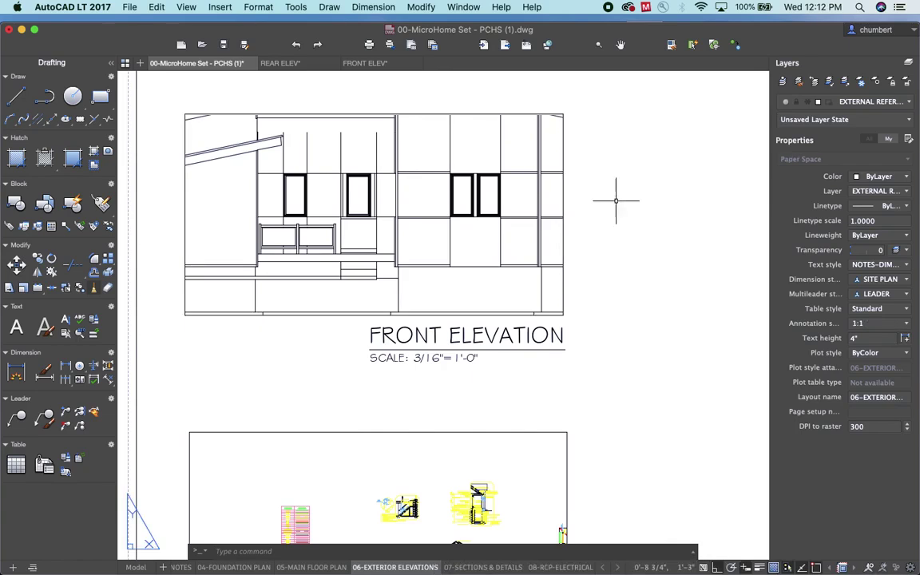
Stretch the Front Elevation viewport wider toward the upper Side Elevation viewport and raise its top edge nearly to the sheet border
scroll(619, 204, down, 5)
middle_drag(643, 218, 421, 215)
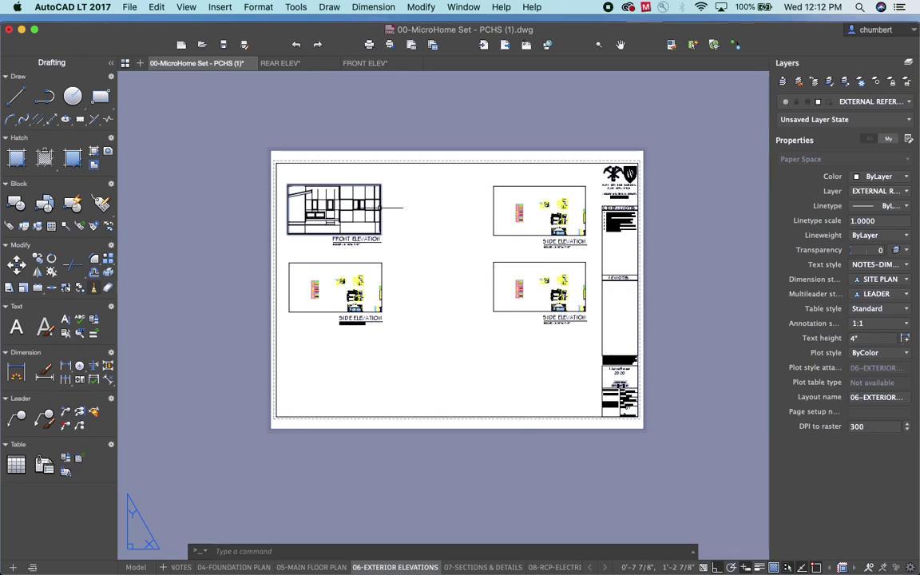
click(304, 186)
click(380, 184)
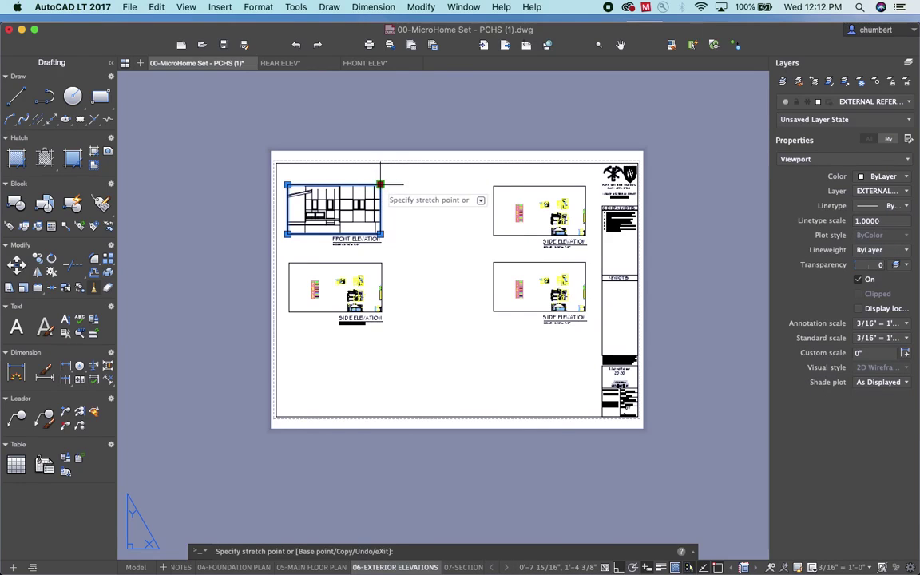
click(452, 185)
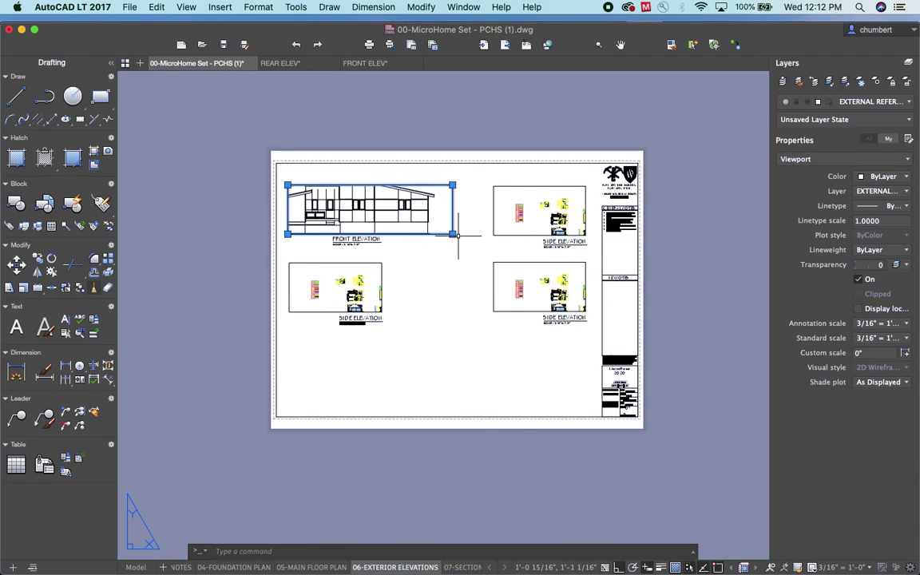
click(452, 185)
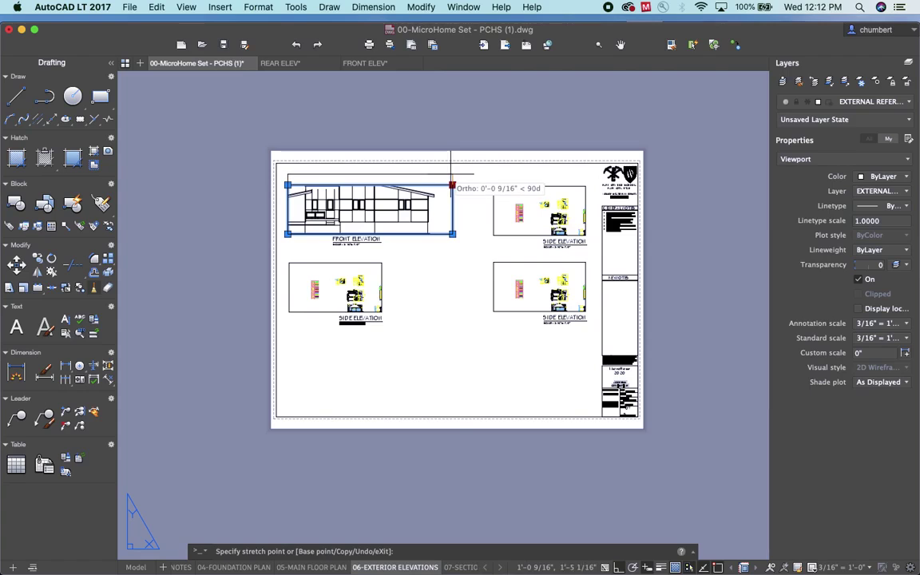
click(452, 172)
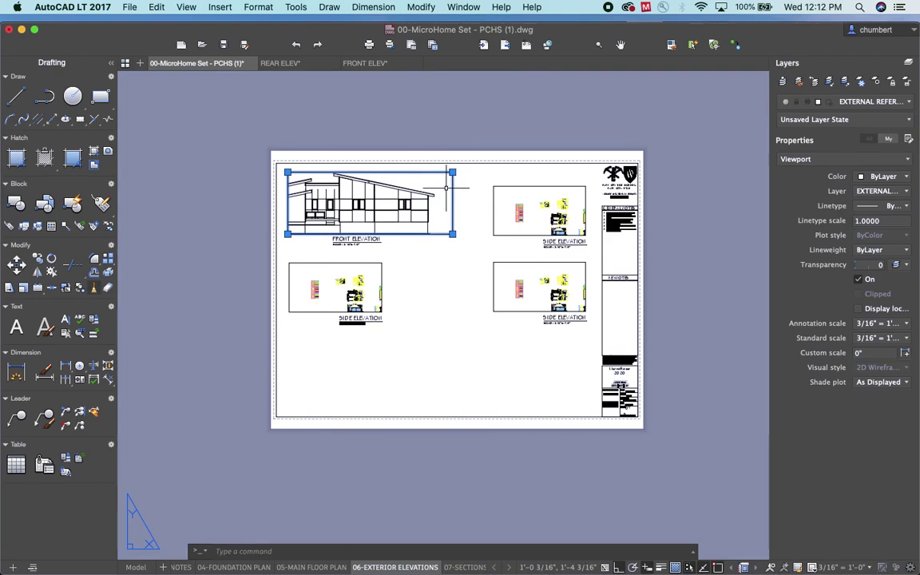
Move the Front Elevation title and its scale note horizontally to the right, under the right half of the viewport
click(385, 242)
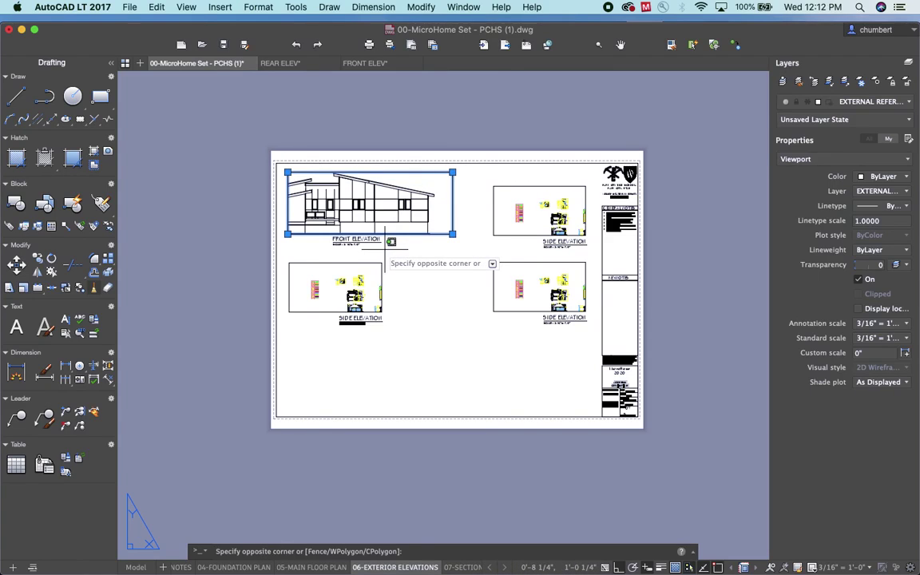
key(Escape)
click(293, 188)
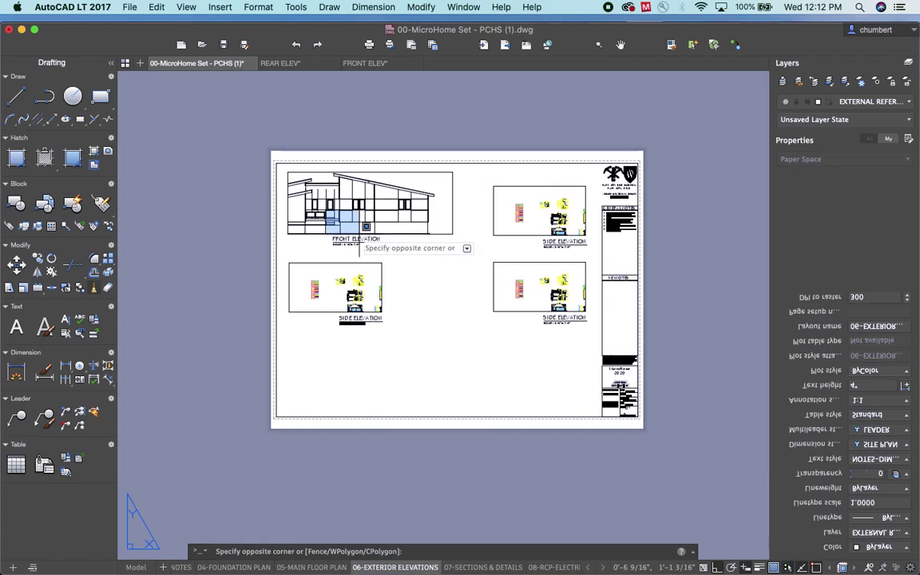
click(460, 249)
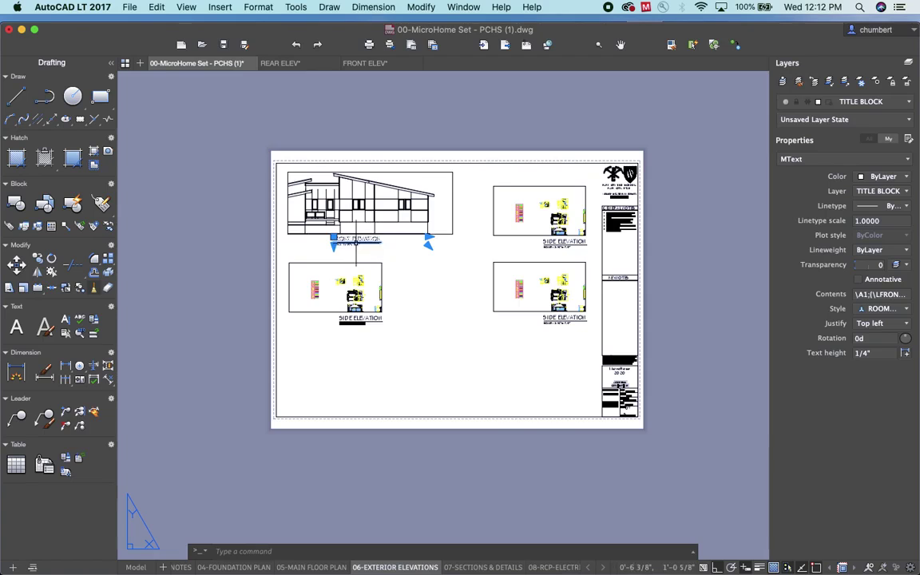
click(16, 264)
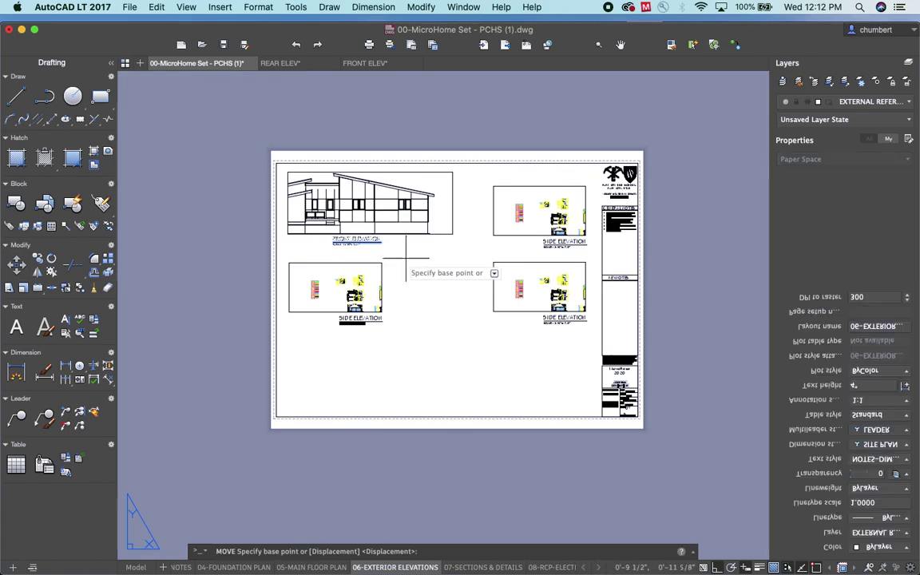
click(414, 254)
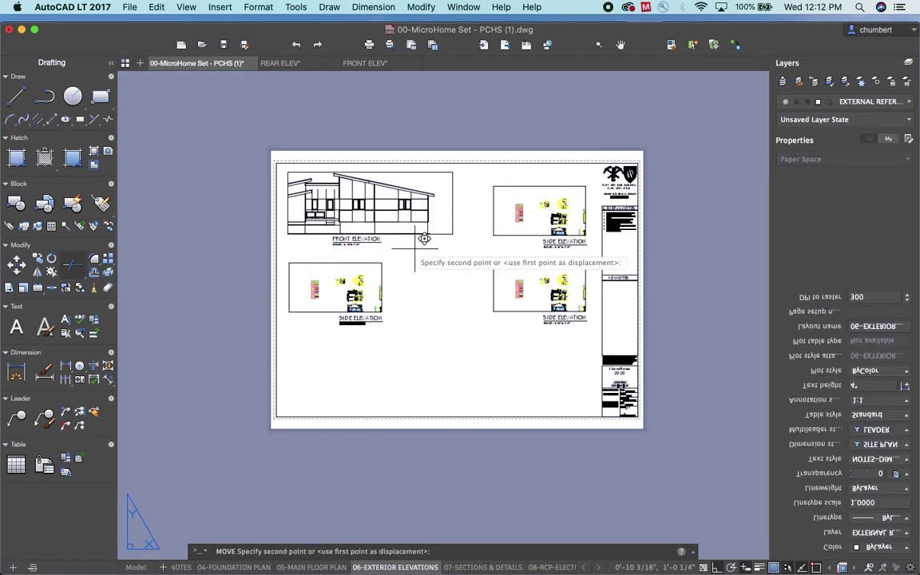
click(466, 254)
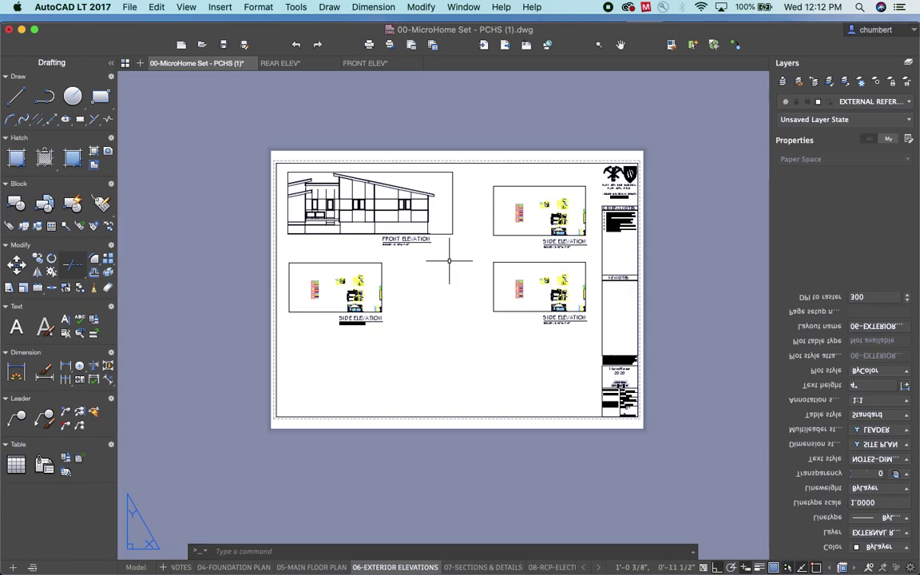
Move the same Front Elevation title straight down about 15/16" to leave room for a taller viewport
text(m)
key(Return)
text(p)
key(Return)
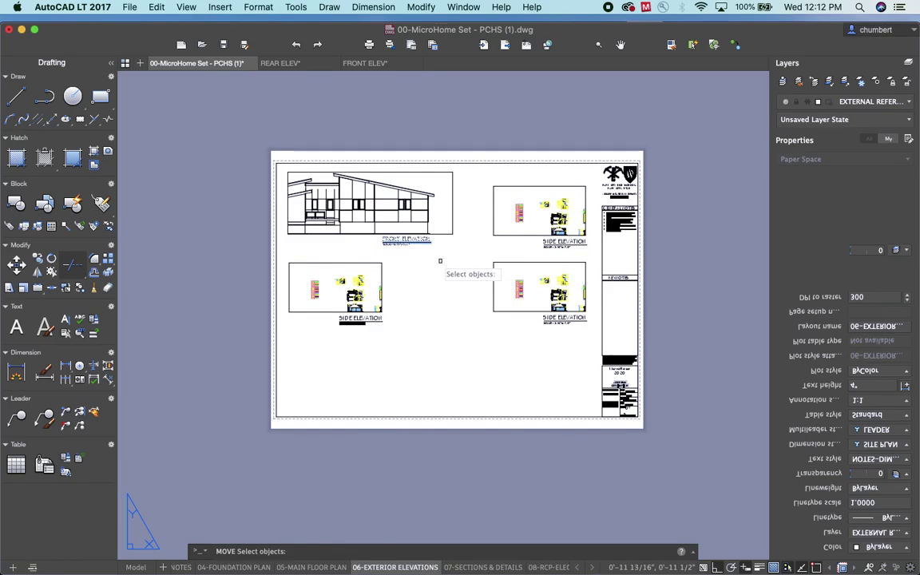
key(Return)
click(447, 250)
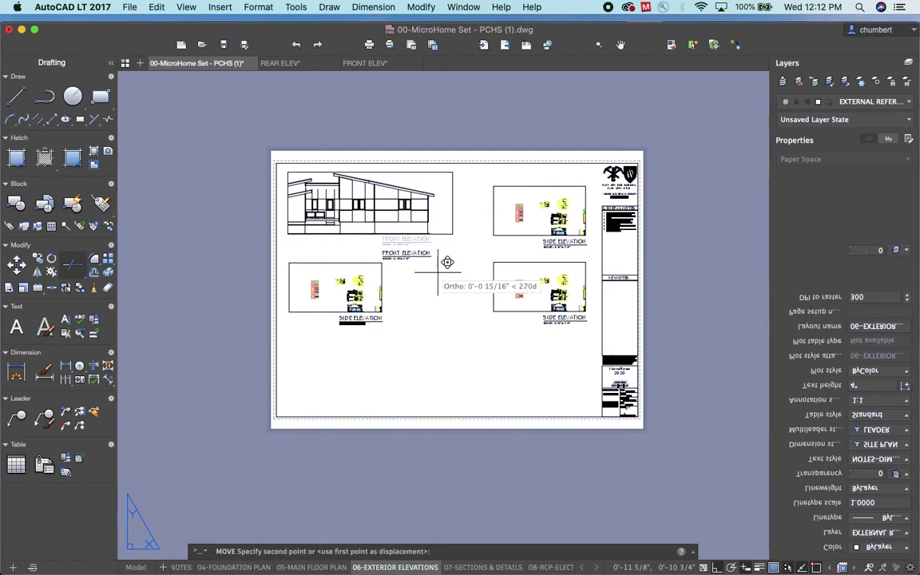
click(448, 264)
Lower the Front Elevation viewport's bottom edge to just above its title and extend its left edge about 3 1/8" to uncover the whole house
click(452, 226)
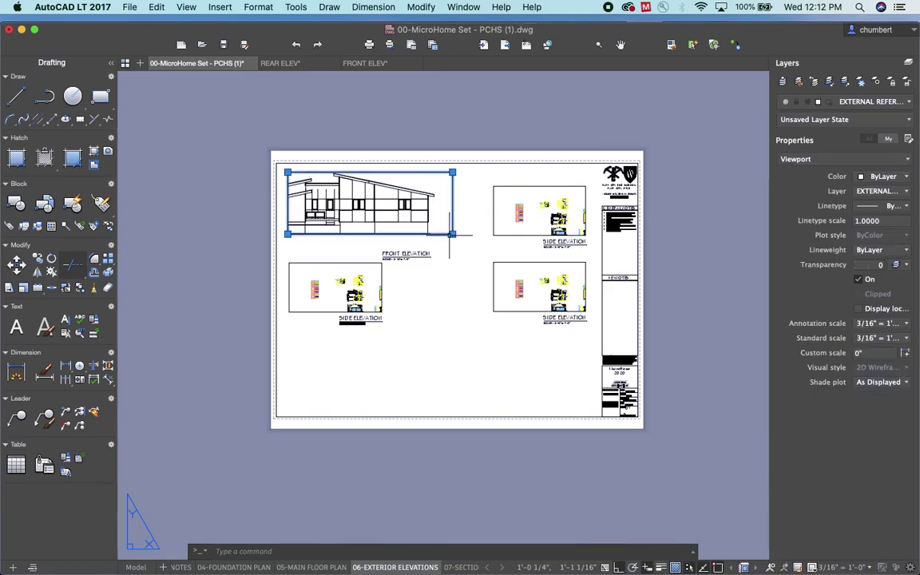
click(452, 234)
click(452, 243)
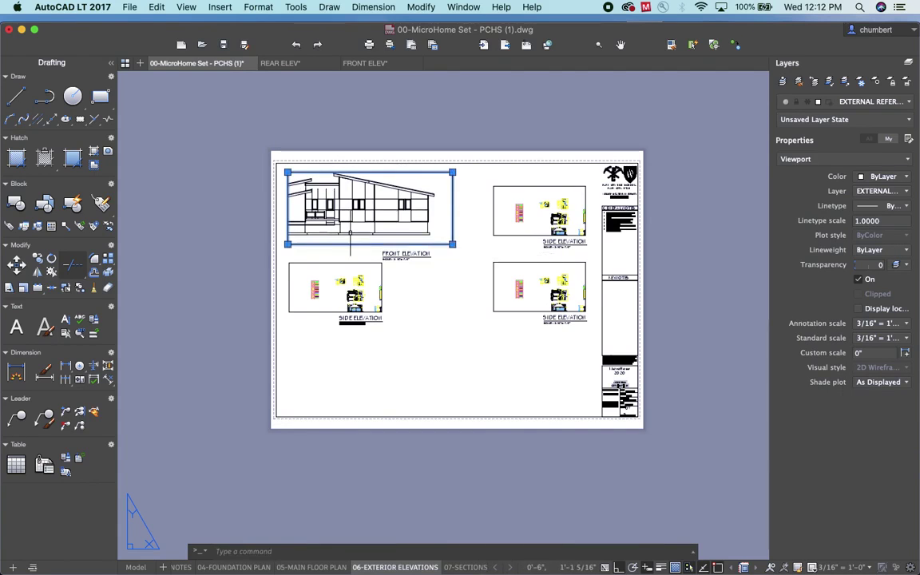
click(287, 244)
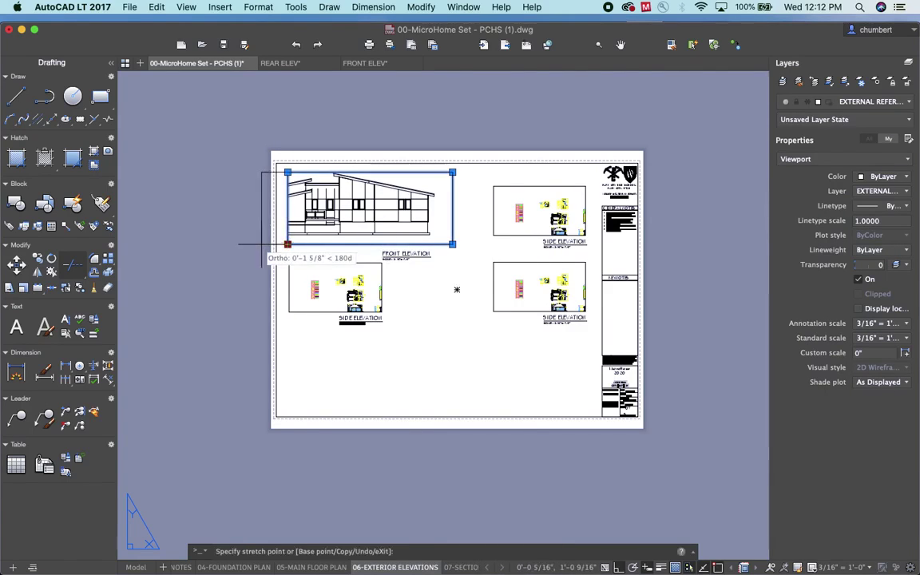
click(260, 244)
click(260, 244)
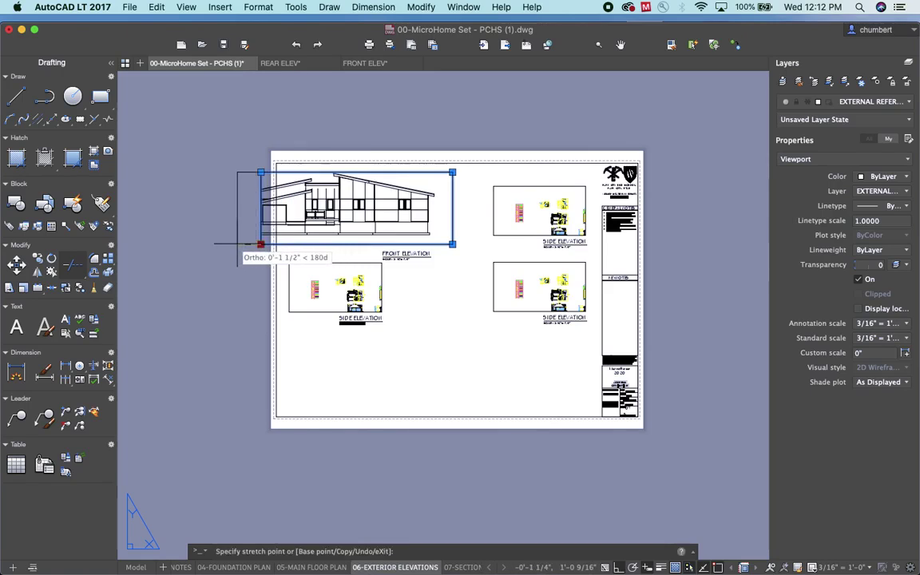
click(237, 243)
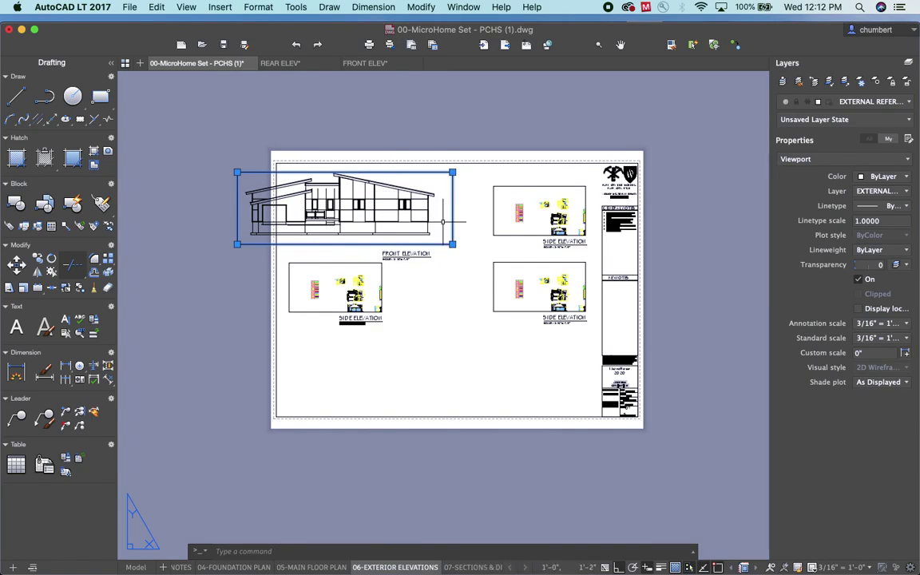
Move the Front Elevation viewport horizontally to the right until it lies fully inside the sheet border
text(m)
key(Return)
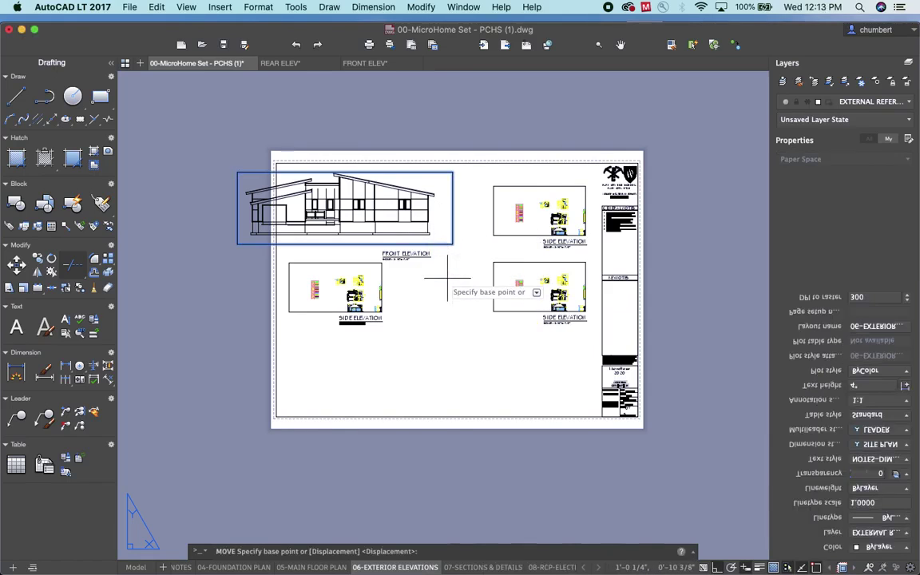
click(447, 279)
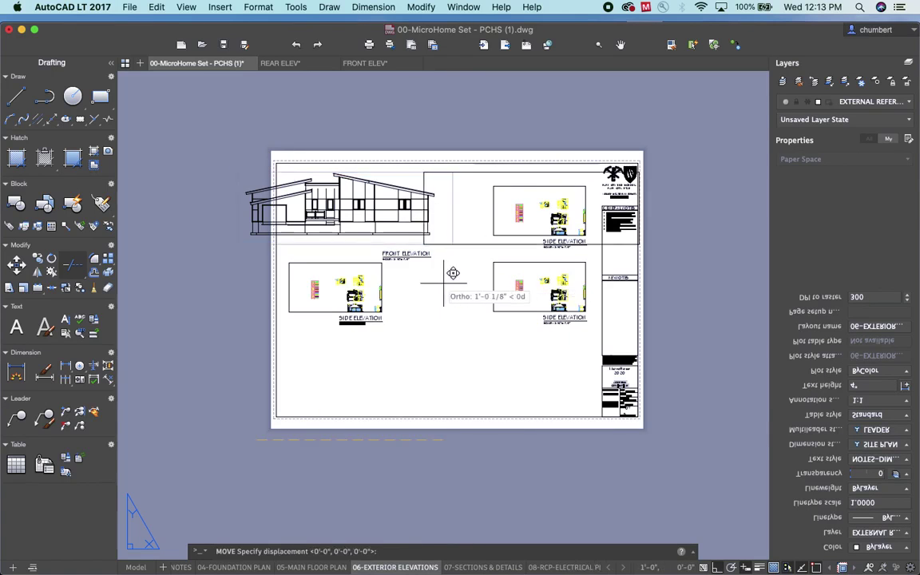
click(314, 375)
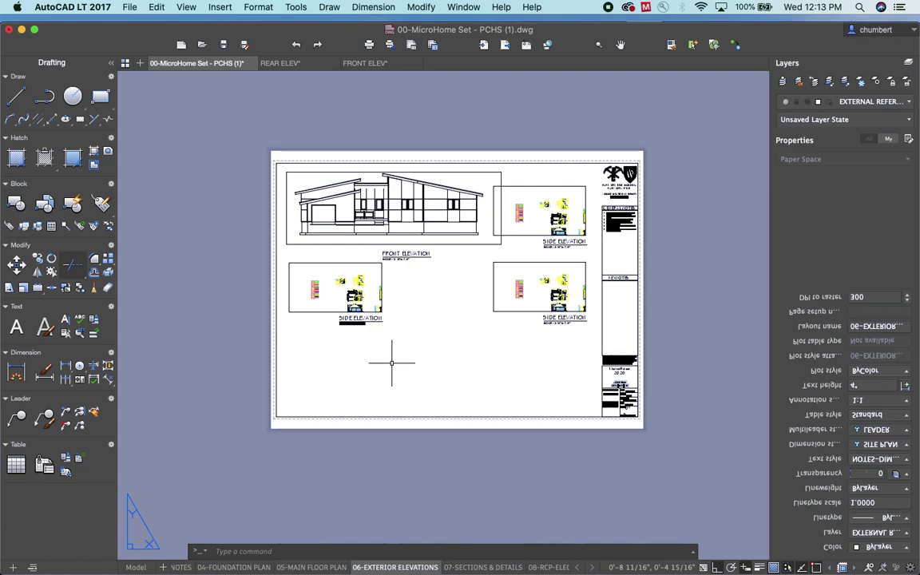
Shift the Front Elevation viewport slightly left, until its left edge is almost at the sheet border
text(m)
key(Return)
text(p)
key(Return)
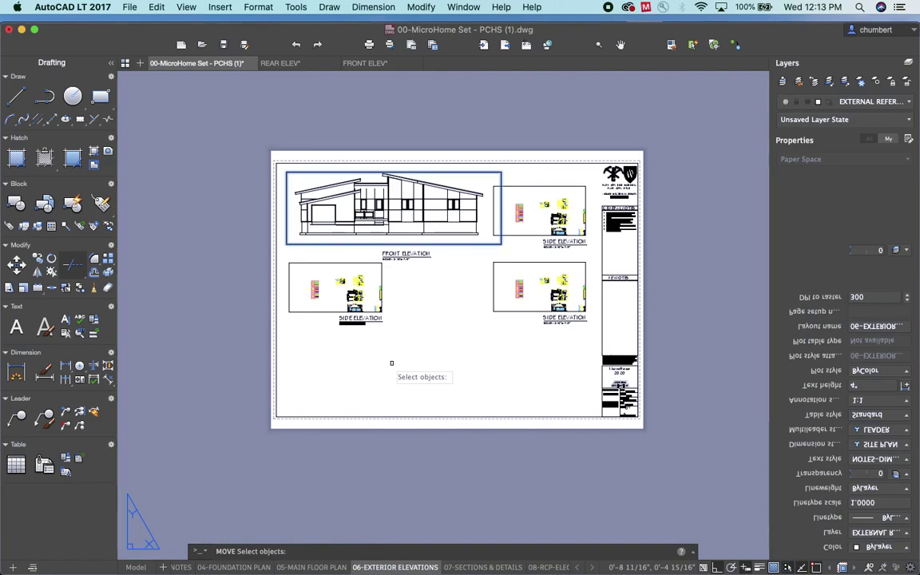
key(Return)
click(422, 370)
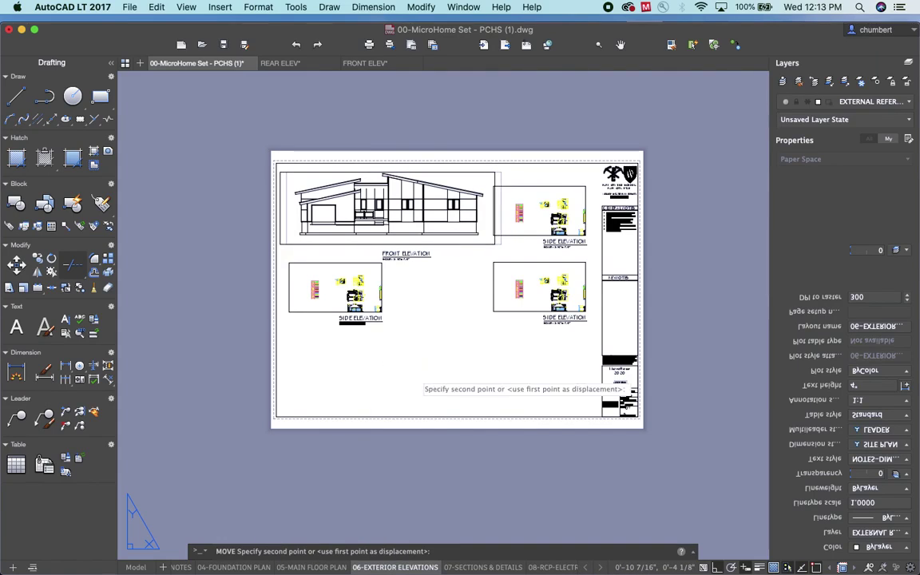
click(419, 376)
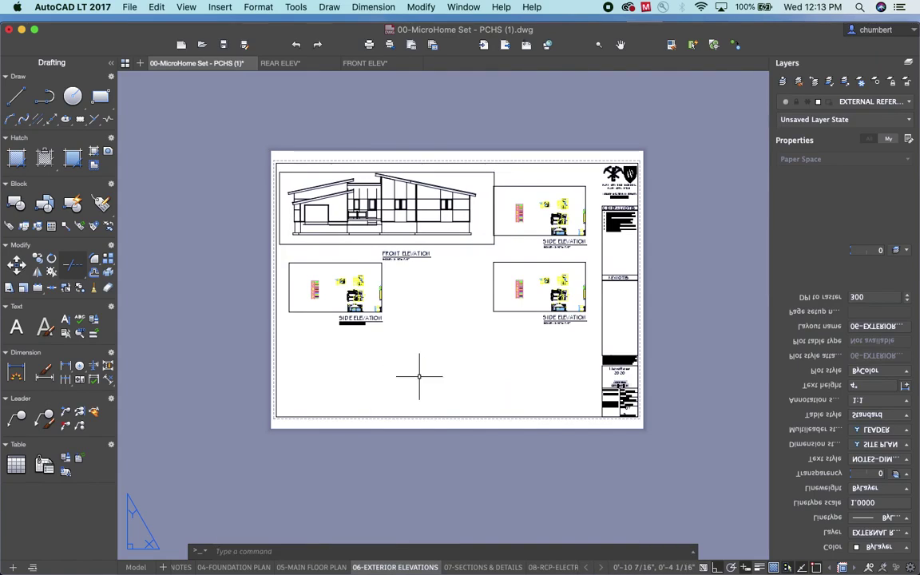
Pull the Front Elevation viewport's right edge in about 3/4" to clear the upper Side Elevation viewport
click(484, 243)
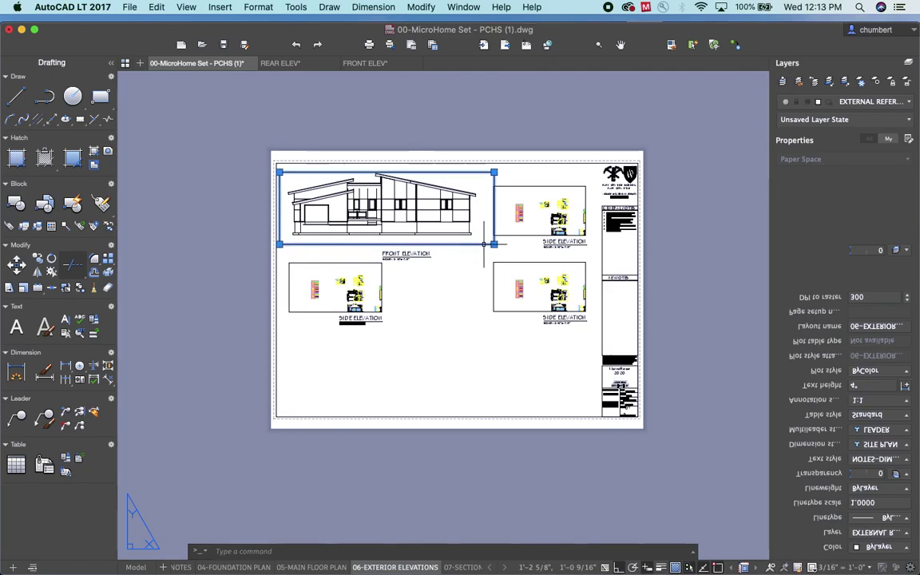
click(493, 243)
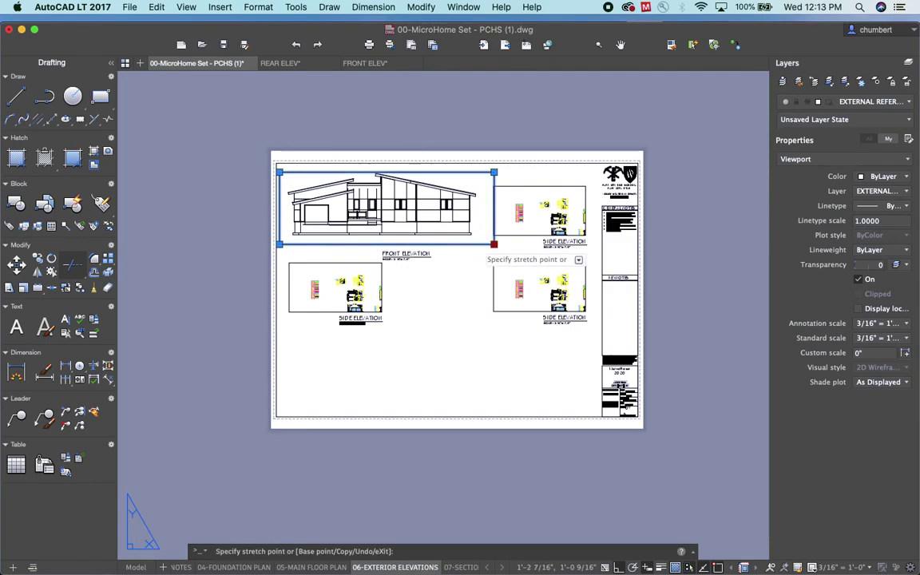
key(Escape)
click(493, 244)
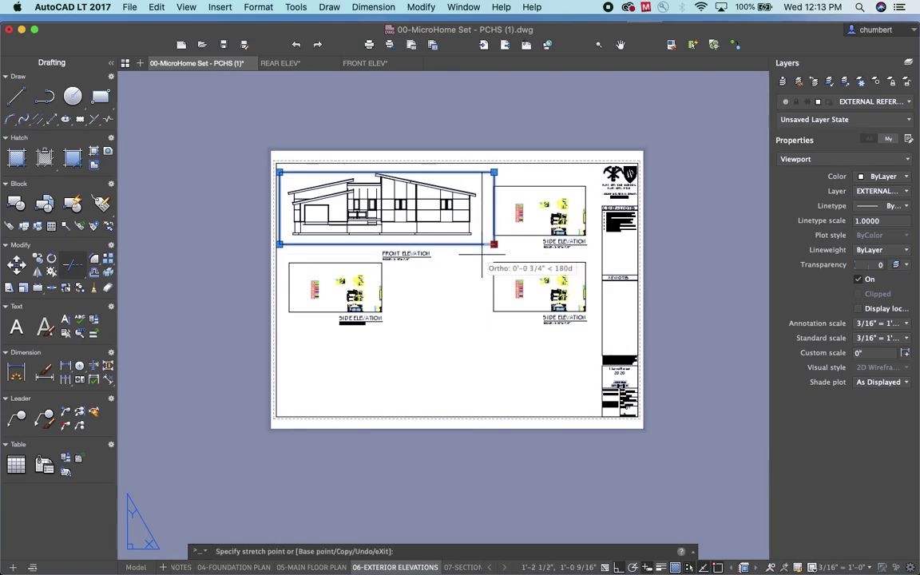
click(481, 266)
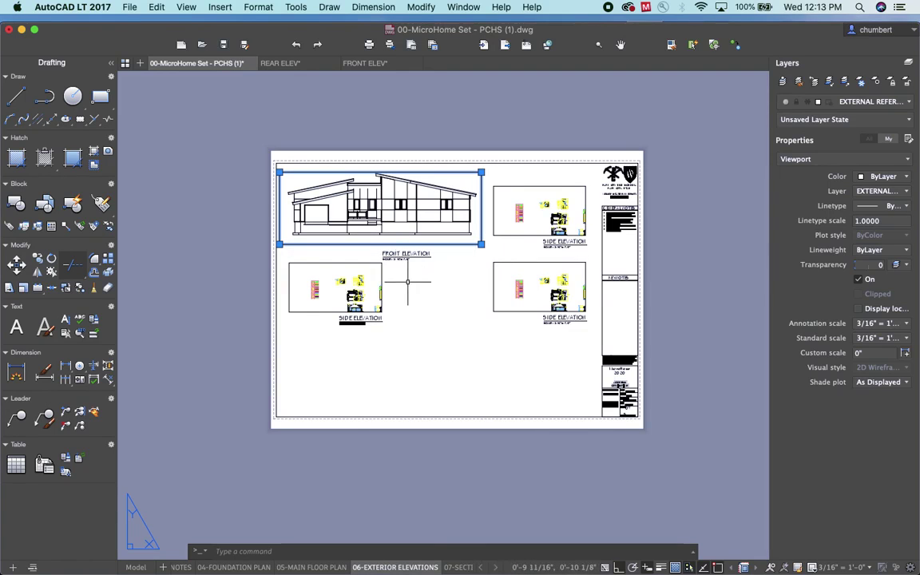
Move the Front Elevation title and scale note right, beneath the lower right corner of its viewport
scroll(455, 246, up, 4)
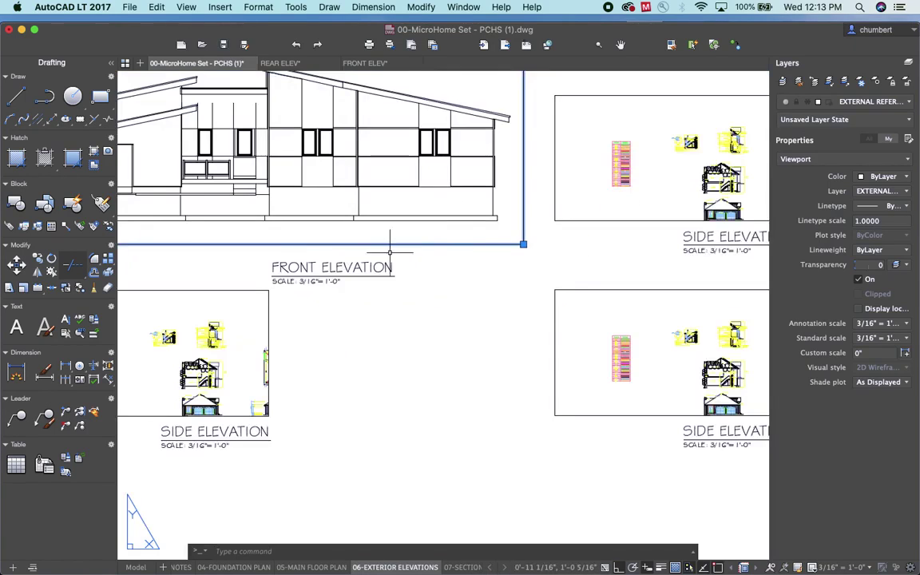
click(267, 254)
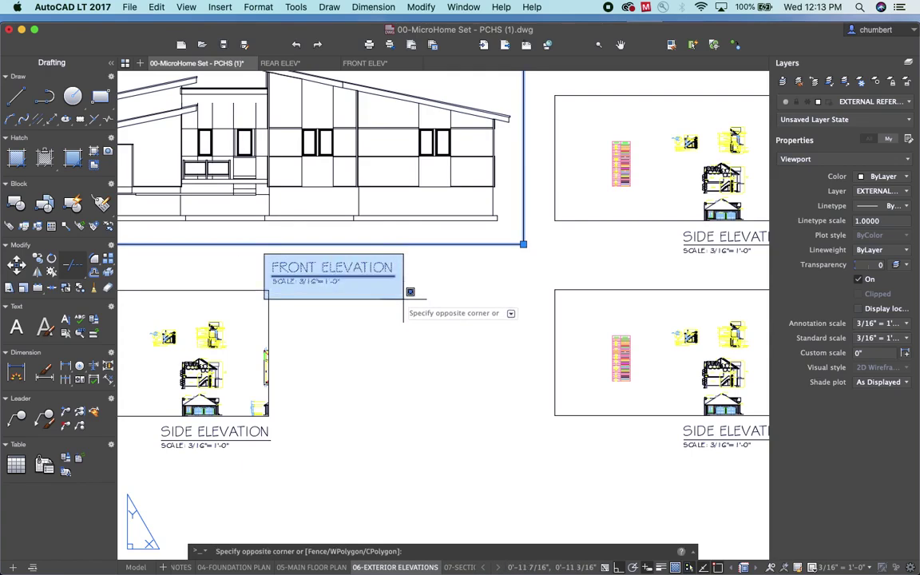
click(402, 299)
text(m)
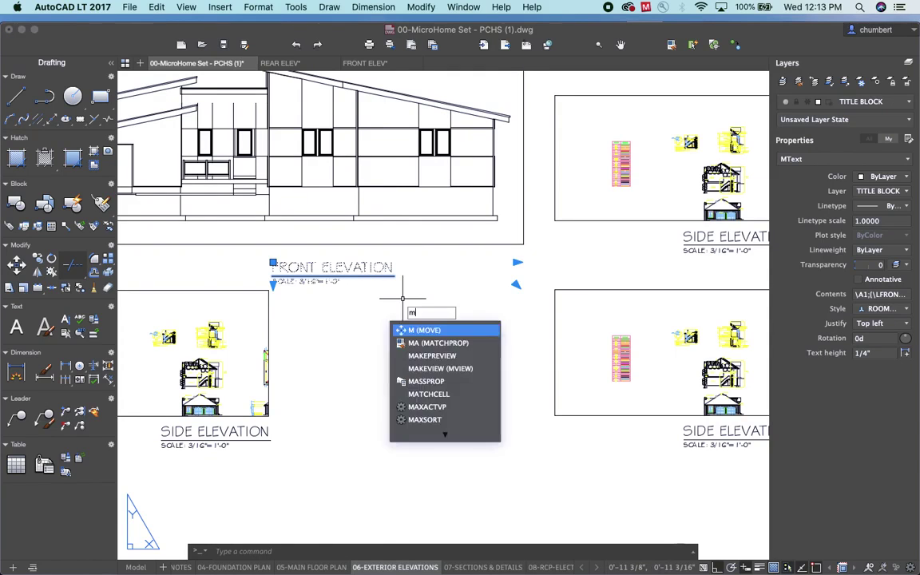
key(Return)
click(348, 303)
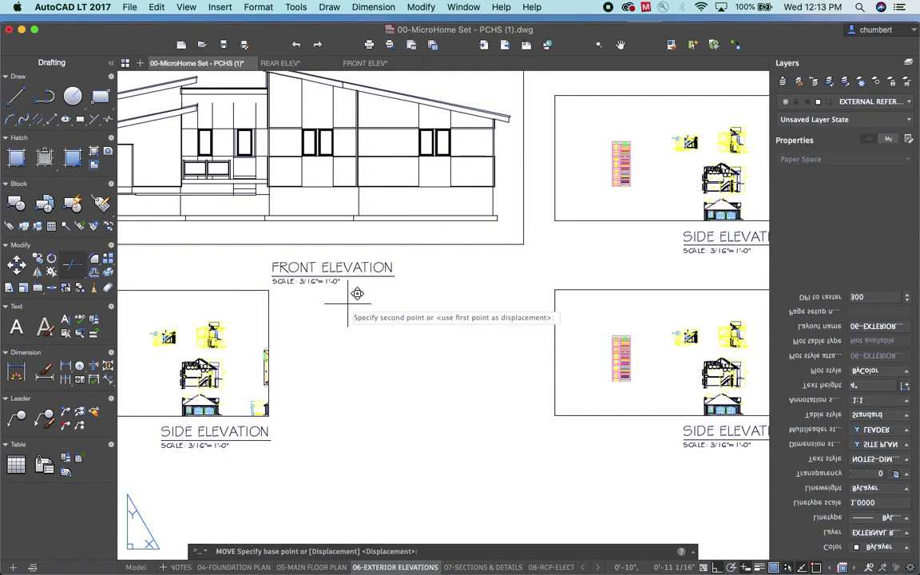
click(448, 305)
scroll(444, 306, down, 2)
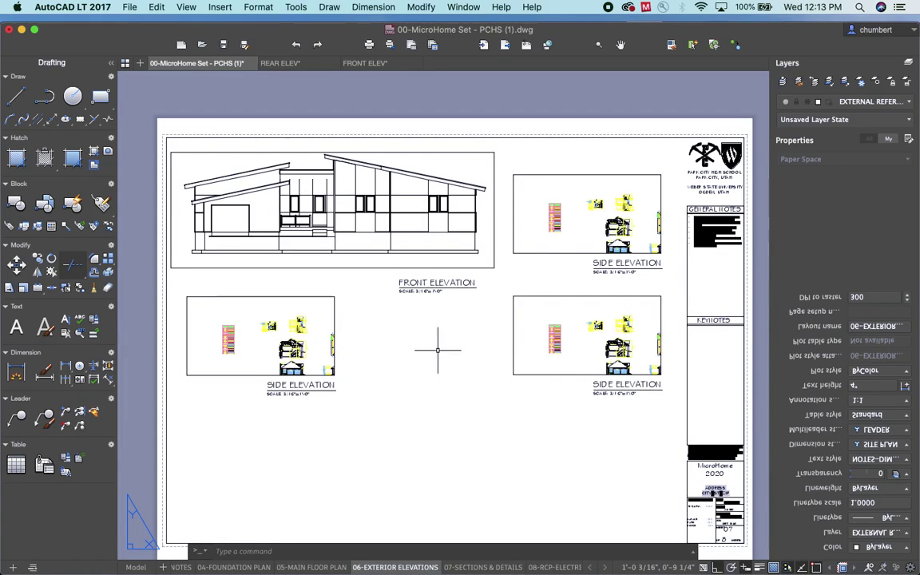
scroll(417, 351, down, 3)
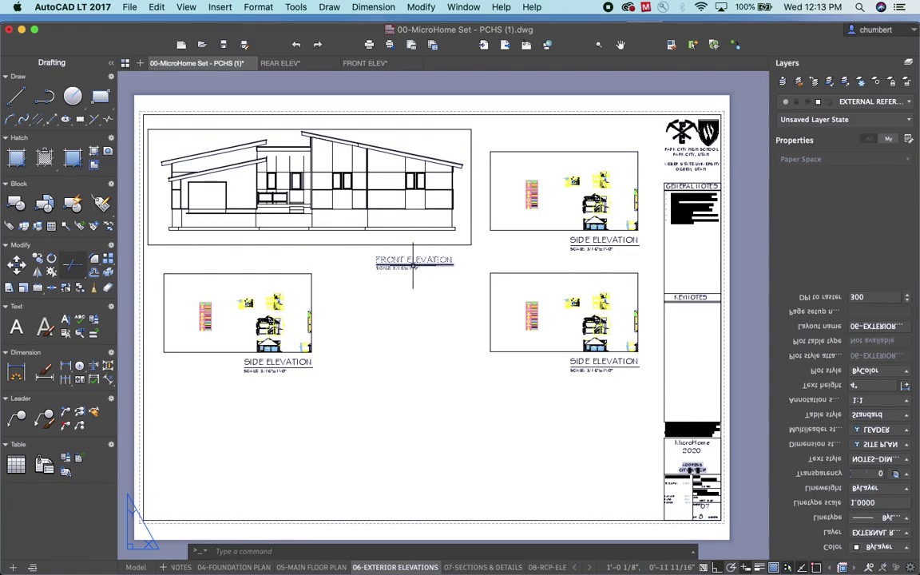
Try to change the title of the lower left Side Elevation viewport to REAR ELEVATION
double_click(278, 363)
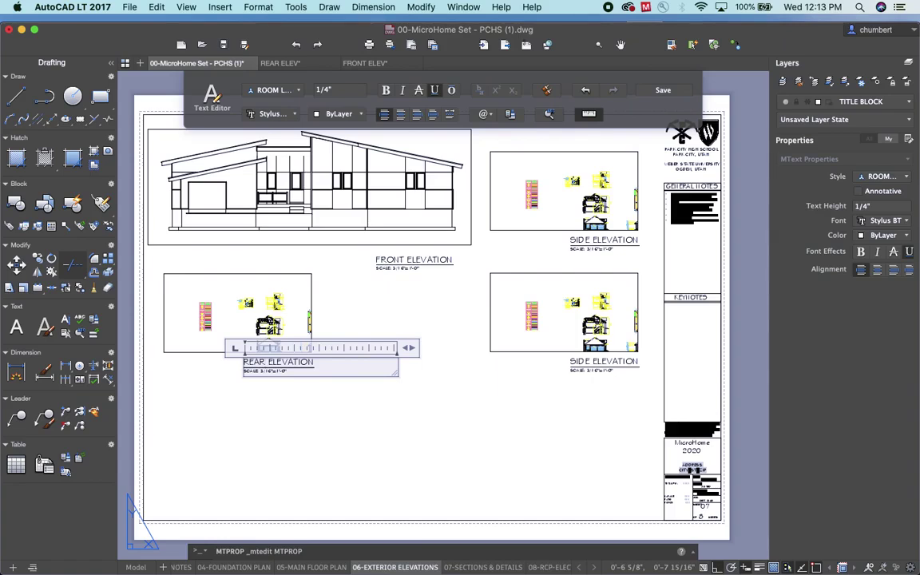
key(Return)
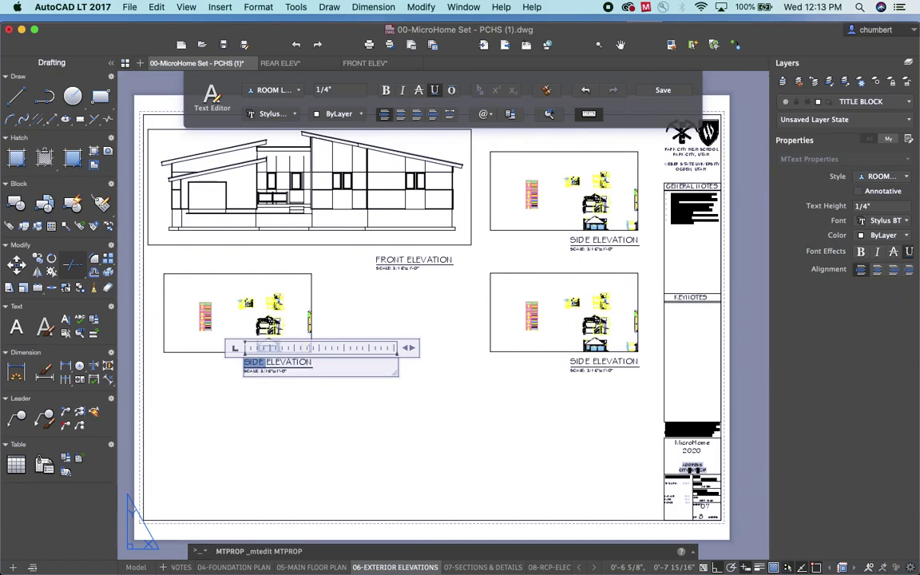
key(Escape)
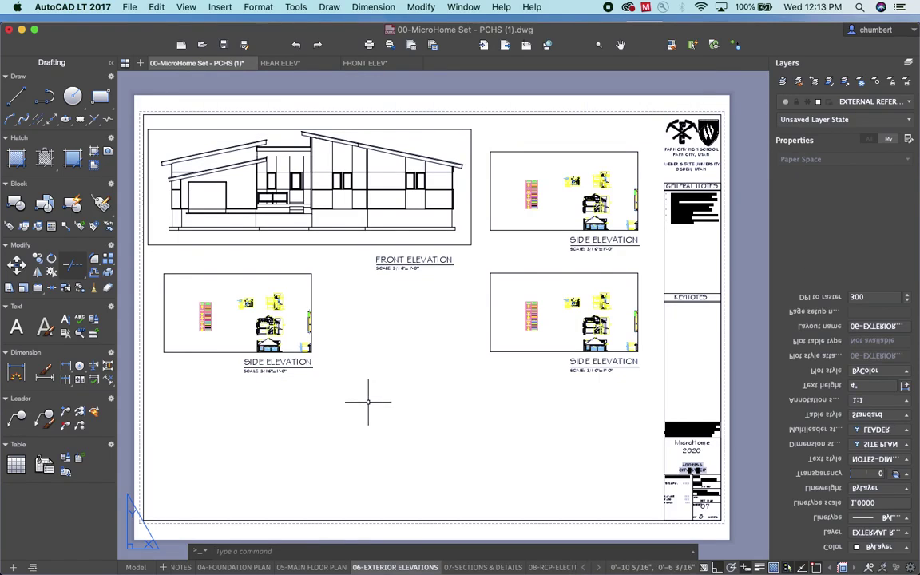
Bring the rear elevation drawing into the lower left Side Elevation viewport so that the house fills the frame
double_click(294, 325)
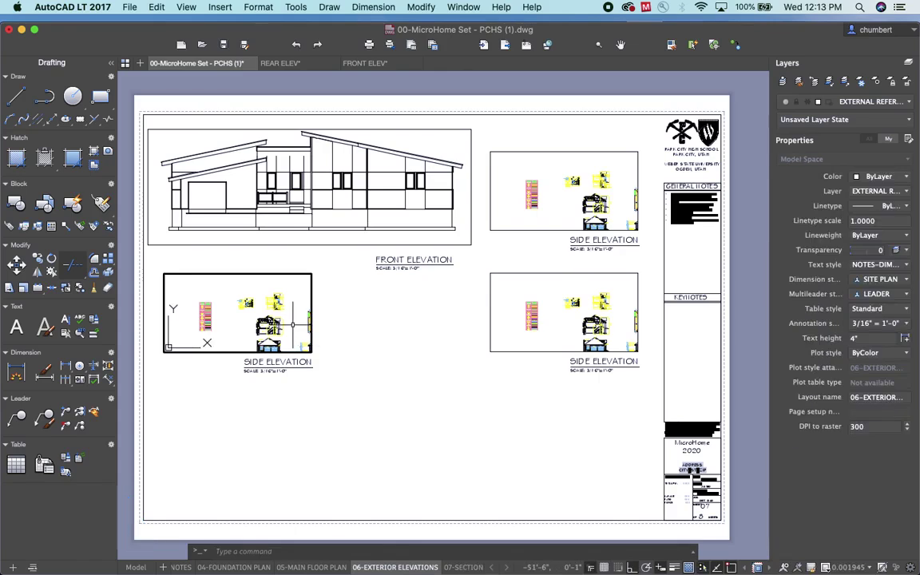
middle_drag(292, 325, 201, 313)
scroll(212, 318, up, 5)
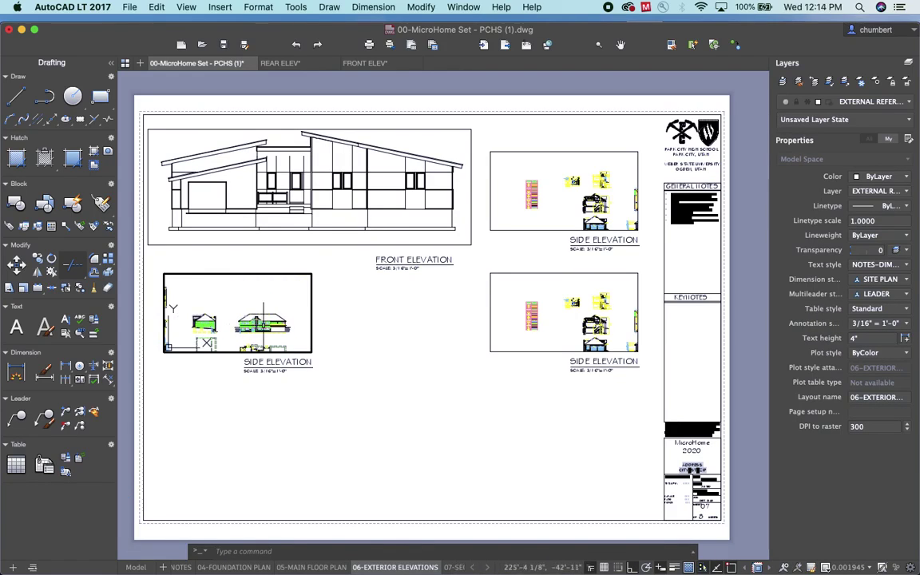
middle_drag(263, 325, 236, 312)
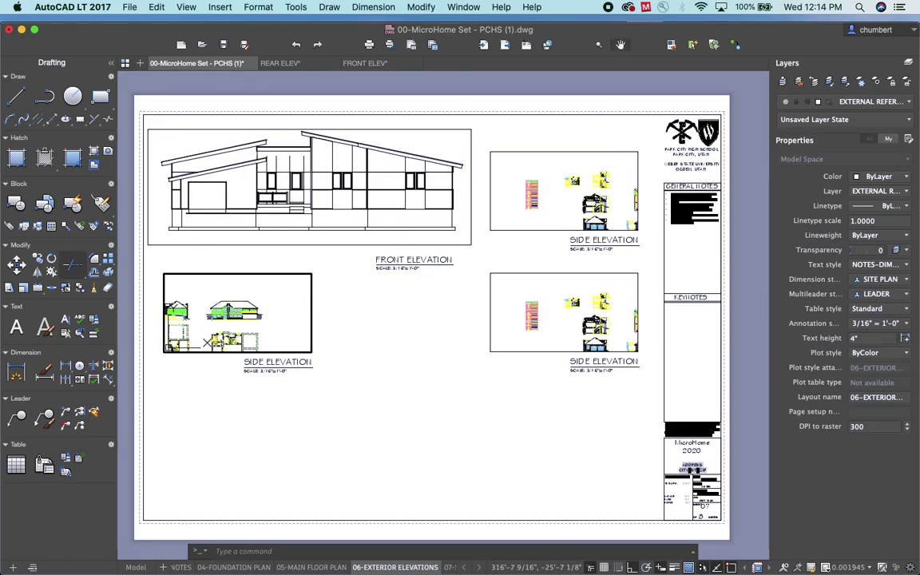
middle_drag(275, 315, 197, 307)
scroll(264, 313, down, 4)
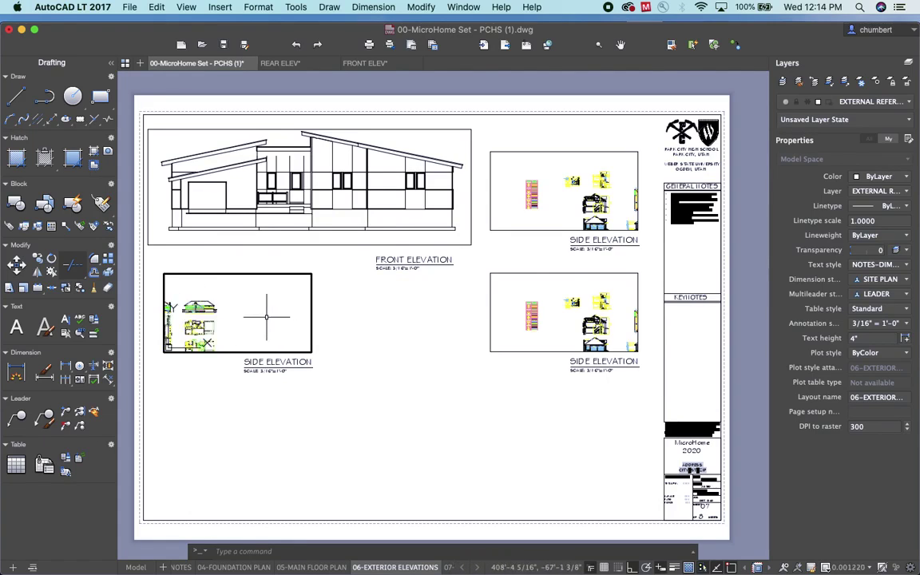
middle_drag(270, 298, 250, 337)
scroll(246, 308, up, 5)
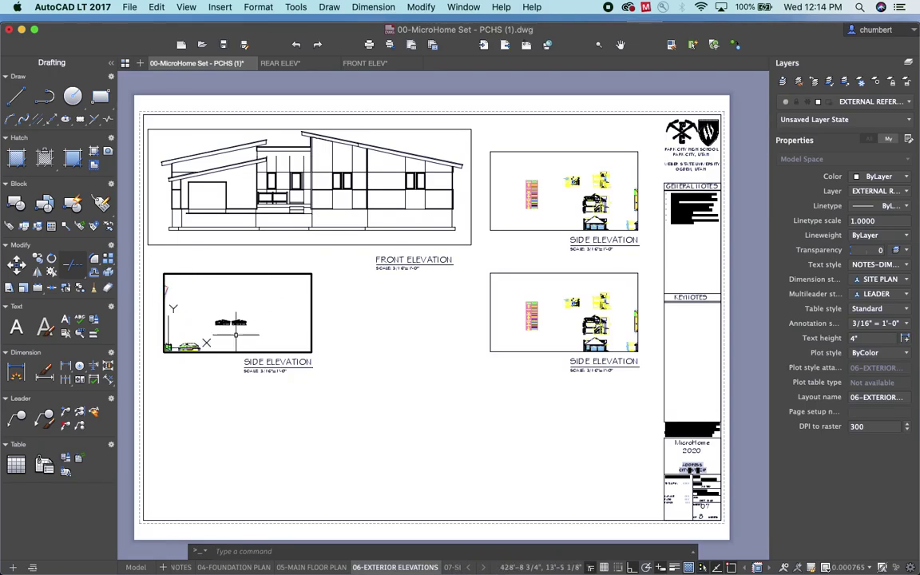
scroll(245, 322, up, 4)
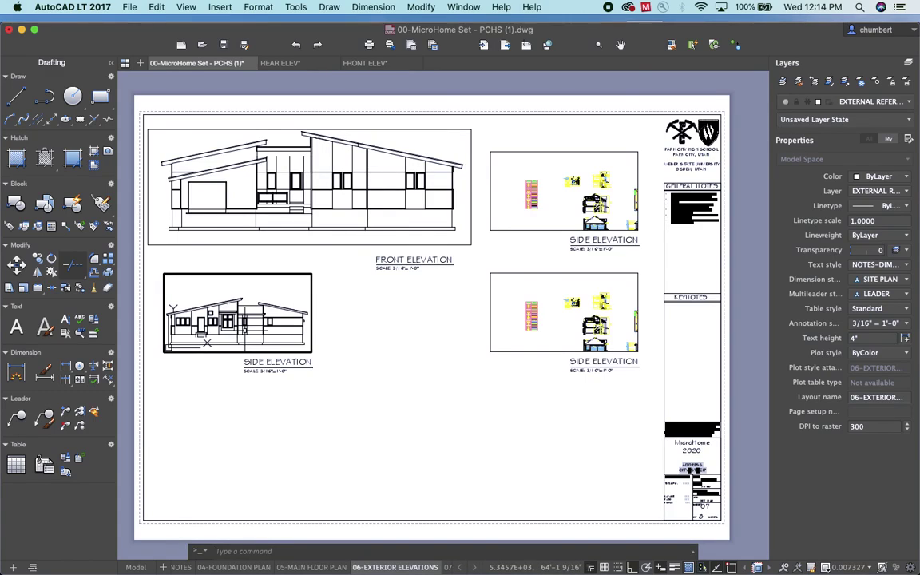
scroll(245, 326, up, 2)
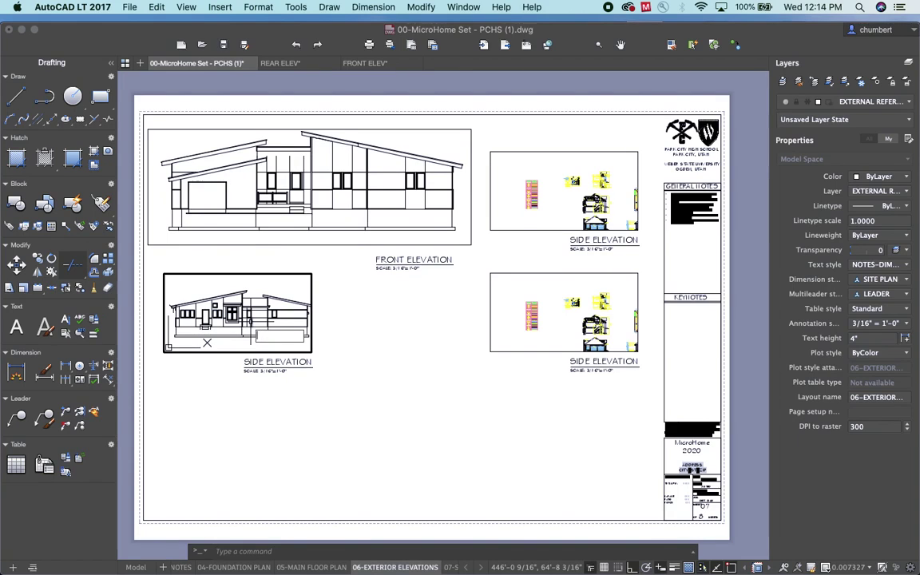
Scale the rear elevation view inside the lower left viewport to 1/48XP
text(z)
key(Return)
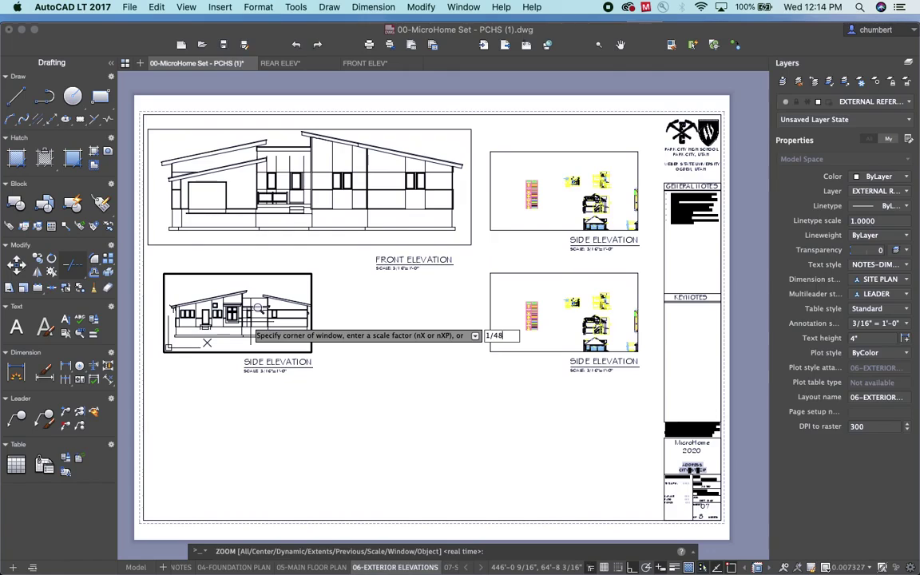
text(1/48XP)
key(Return)
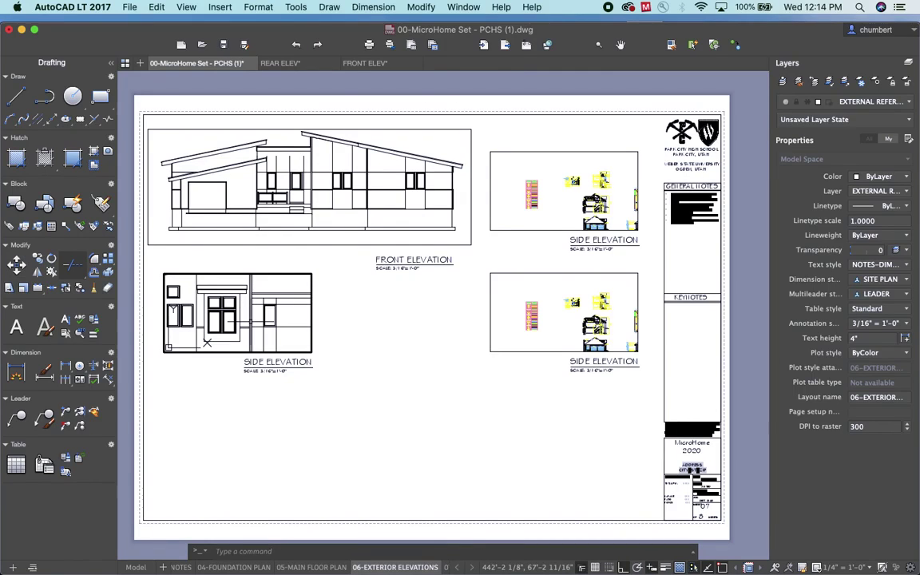
Rescale the rear elevation view in the lower left viewport to 1/96XP and return to paper space
text(z)
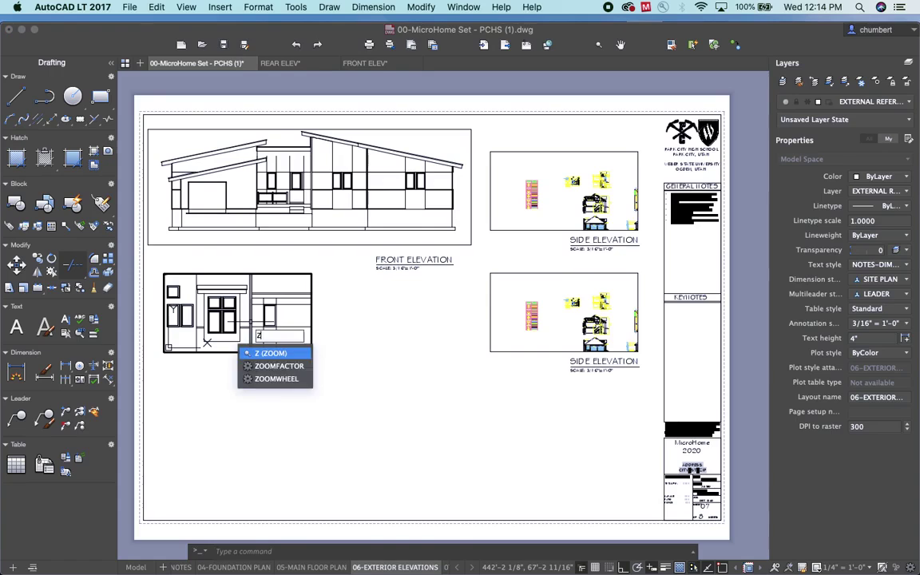
key(Return)
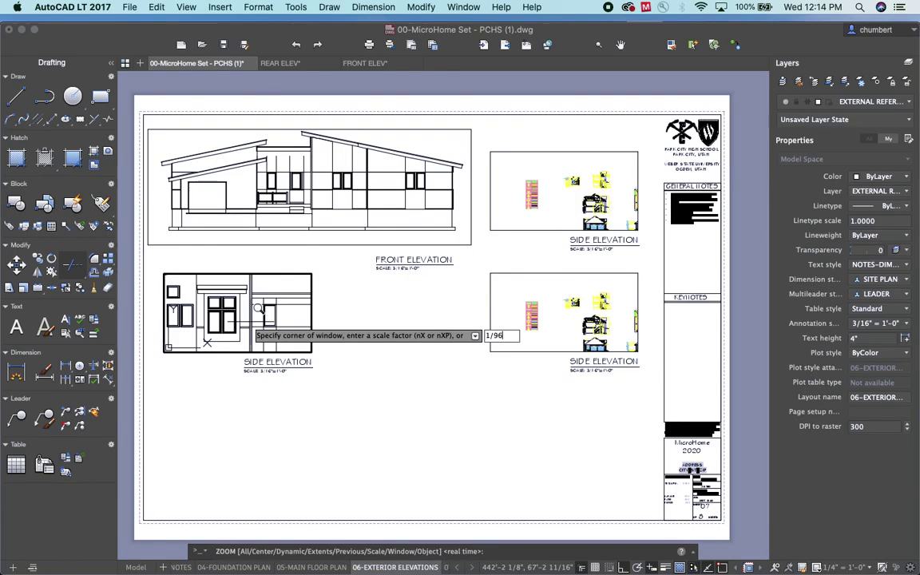
text(1/96XP)
key(Return)
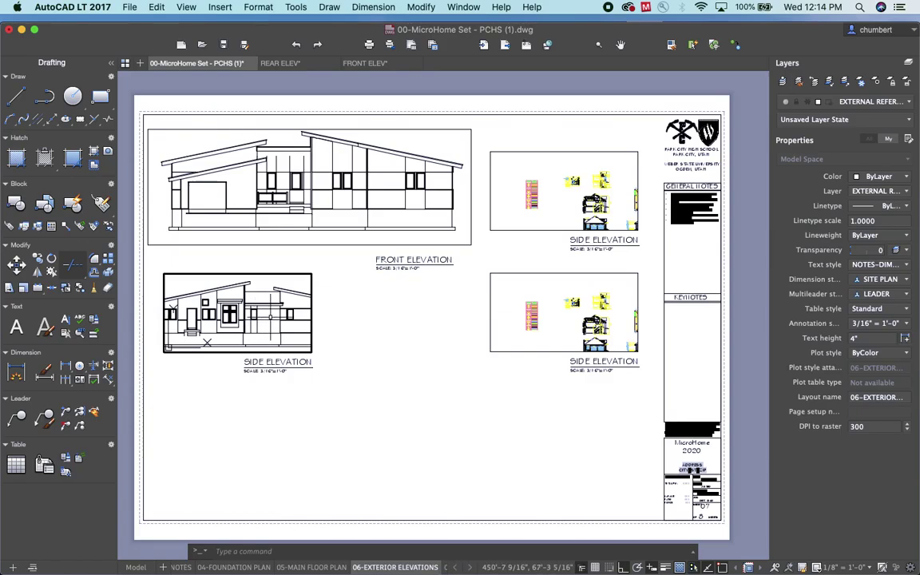
double_click(356, 336)
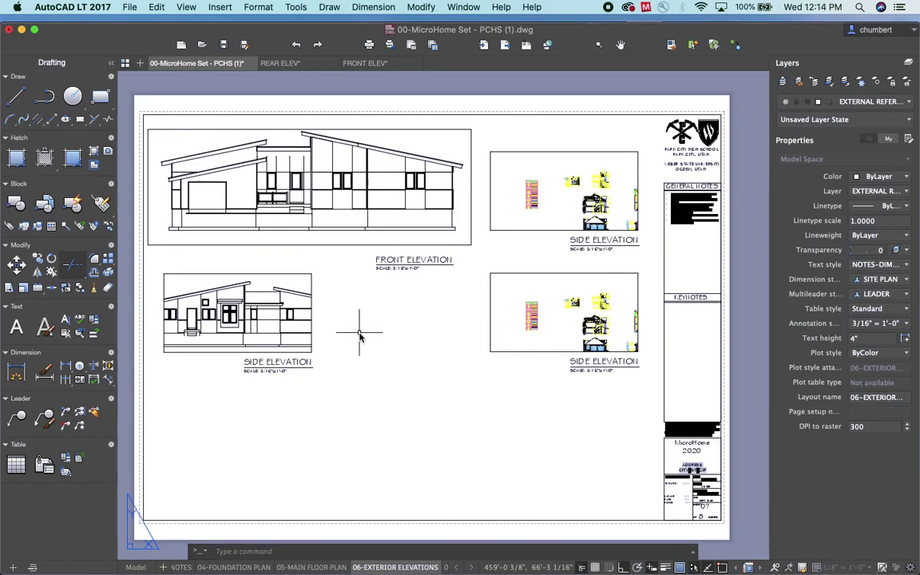
Widen the rear elevation viewport on both sides to fit the whole house, its left edge nearly aligned with the Front Elevation viewport's
click(312, 283)
click(311, 351)
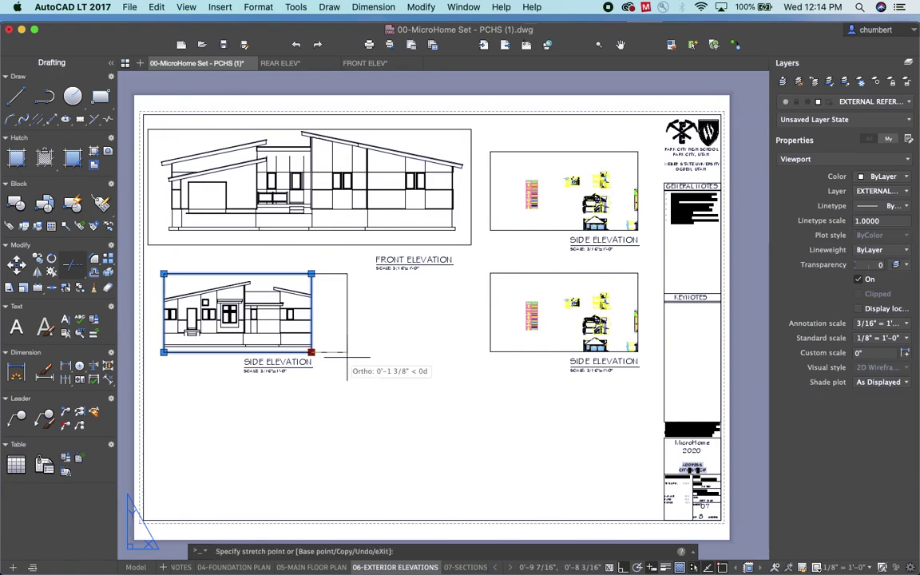
click(348, 352)
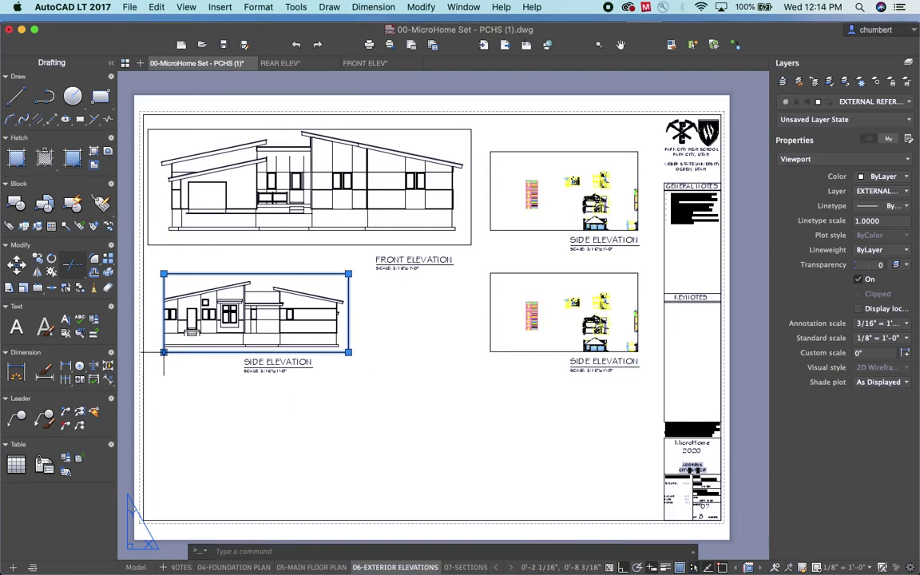
click(164, 352)
click(150, 352)
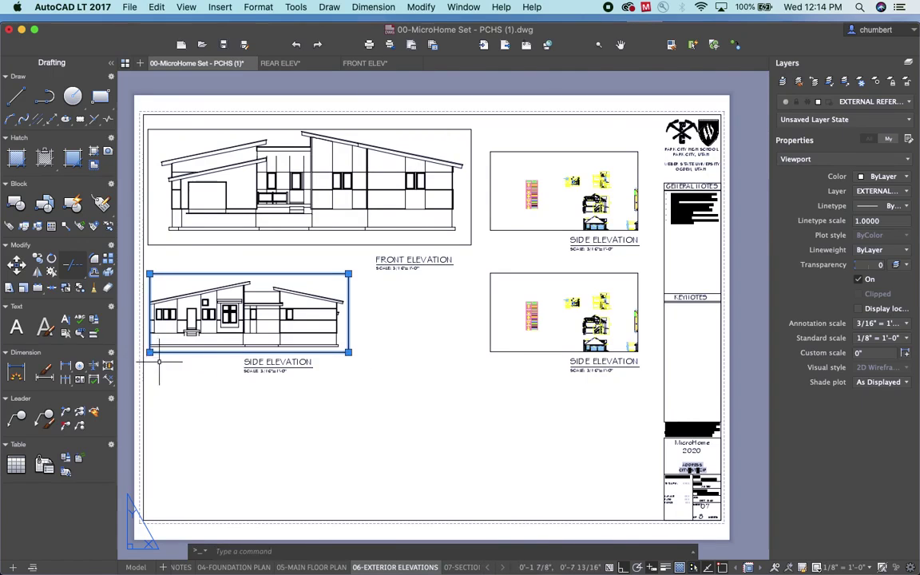
click(348, 352)
click(360, 352)
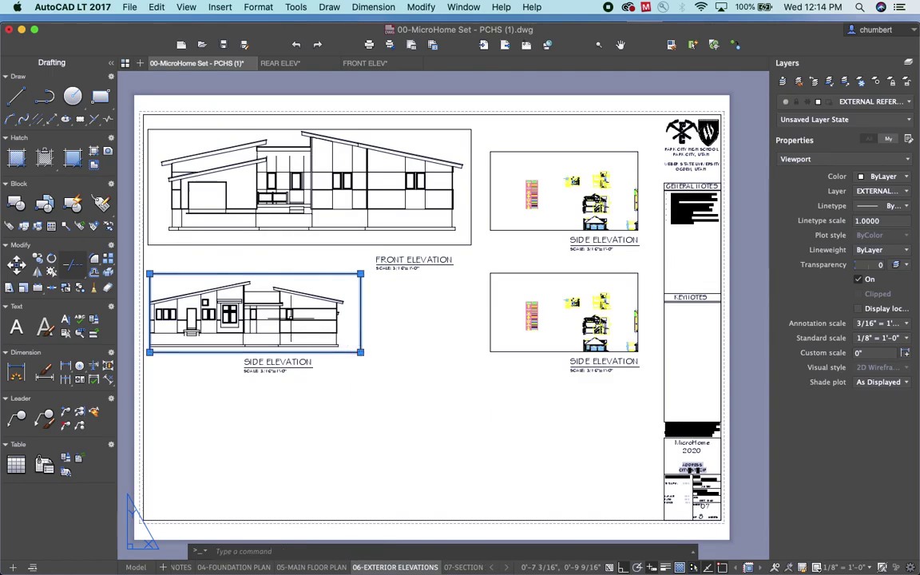
click(380, 319)
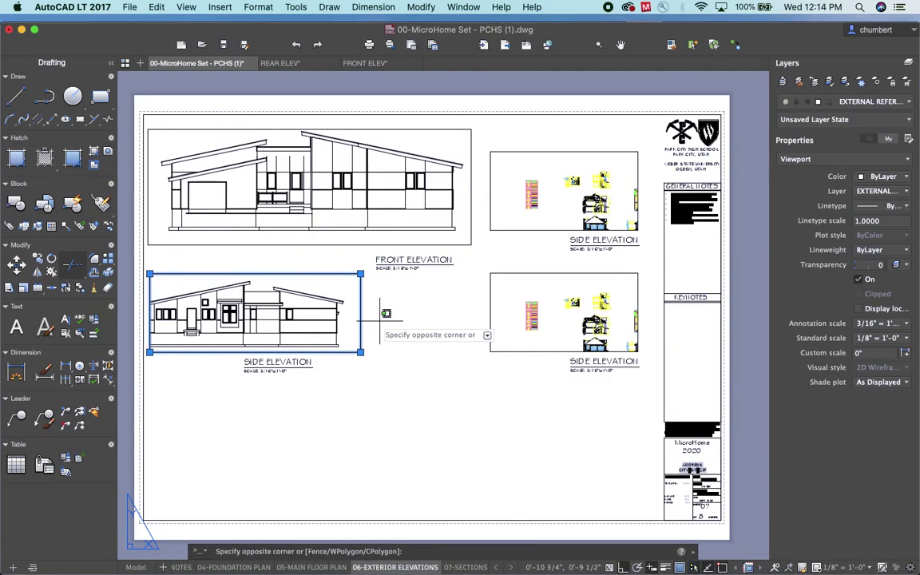
key(Escape)
Centre the rear elevation drawing within its widened viewport, keeping the scale, and return to paper space
double_click(340, 319)
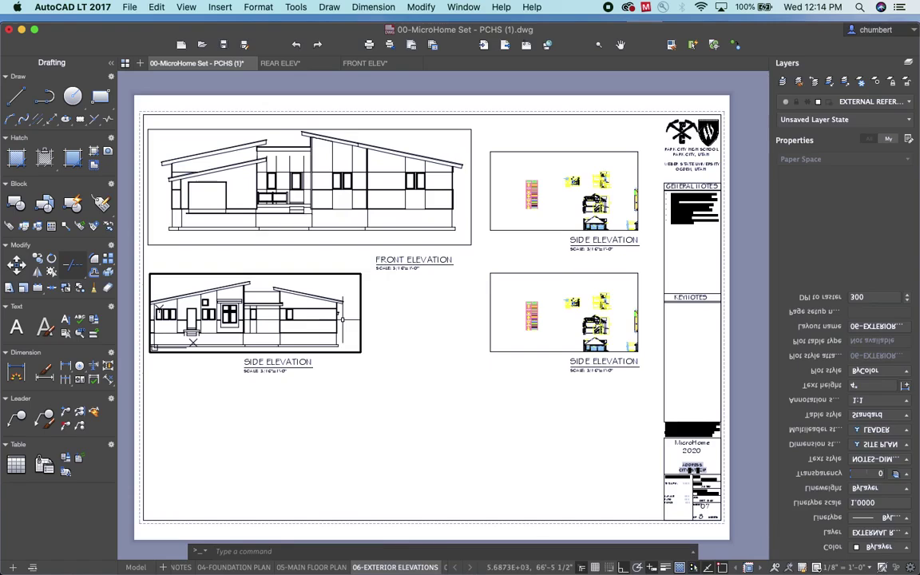
middle_drag(269, 324, 278, 325)
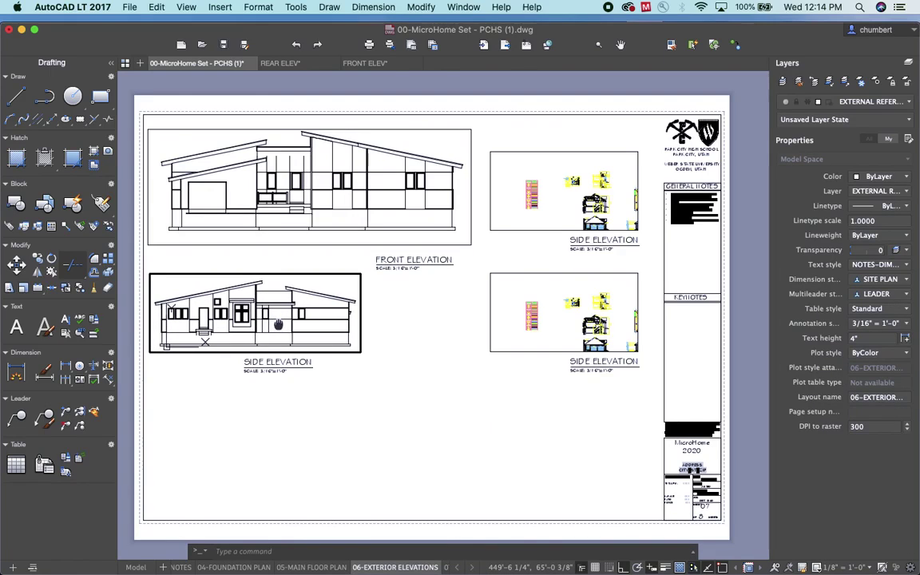
double_click(376, 343)
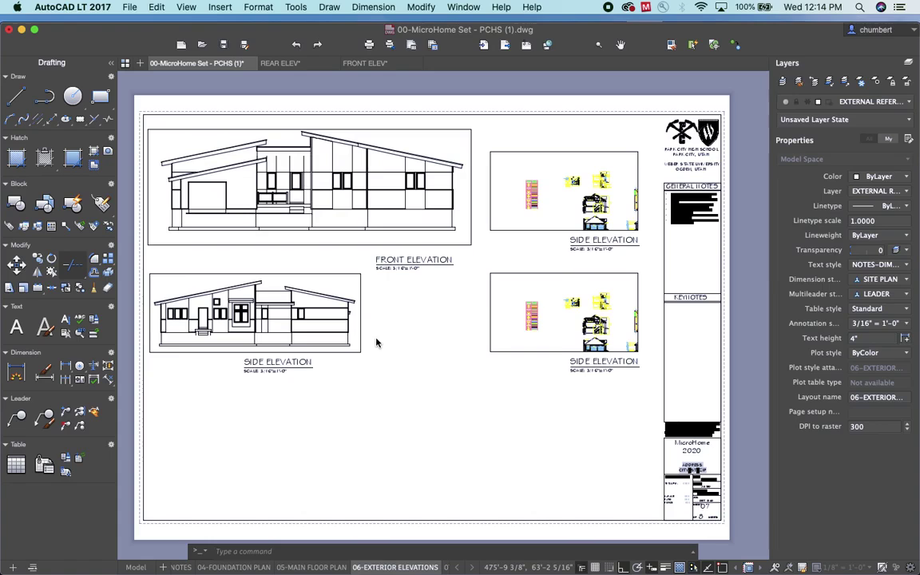
Change the title below the lower left viewport to REAR ELEVATION and its scale note to 1/4"=1'-0"
scroll(264, 372, up, 4)
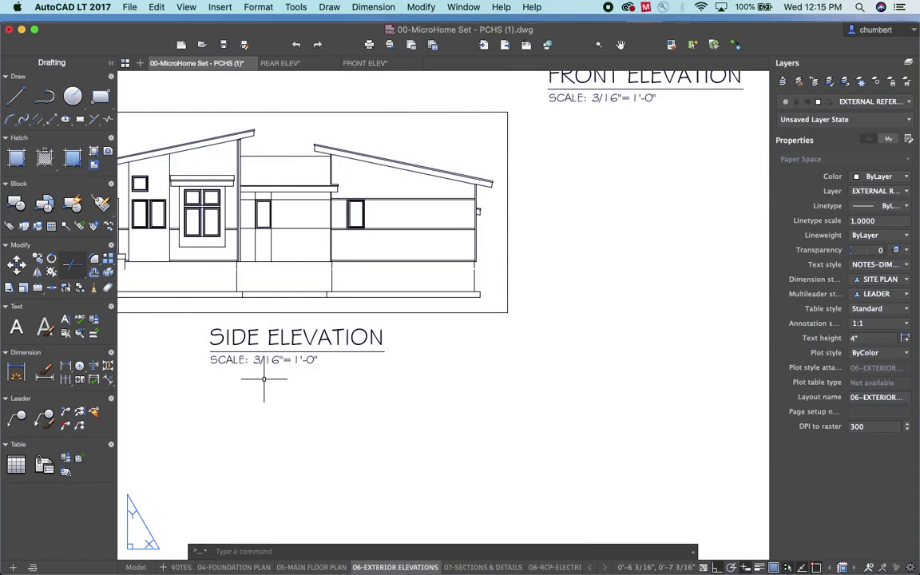
click(241, 359)
double_click(242, 360)
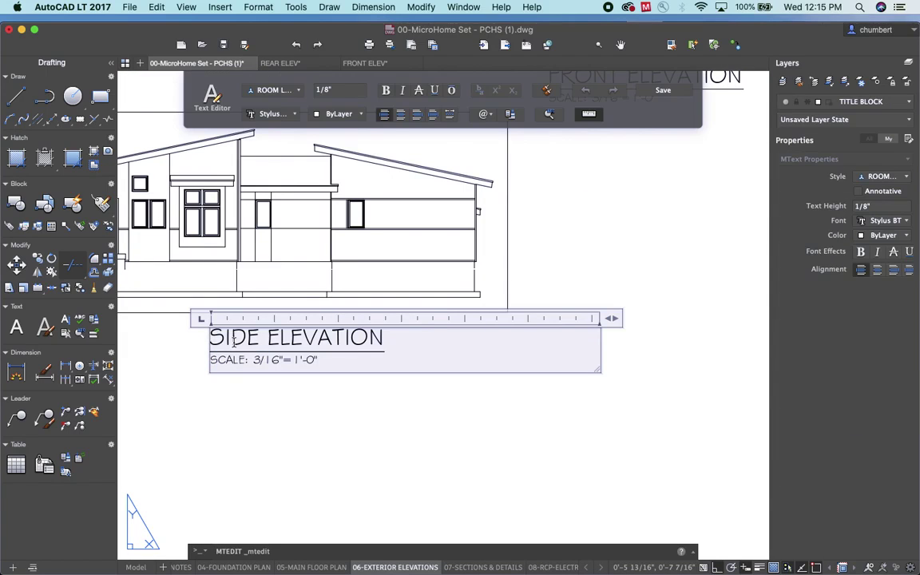
double_click(234, 338)
text(REAR)
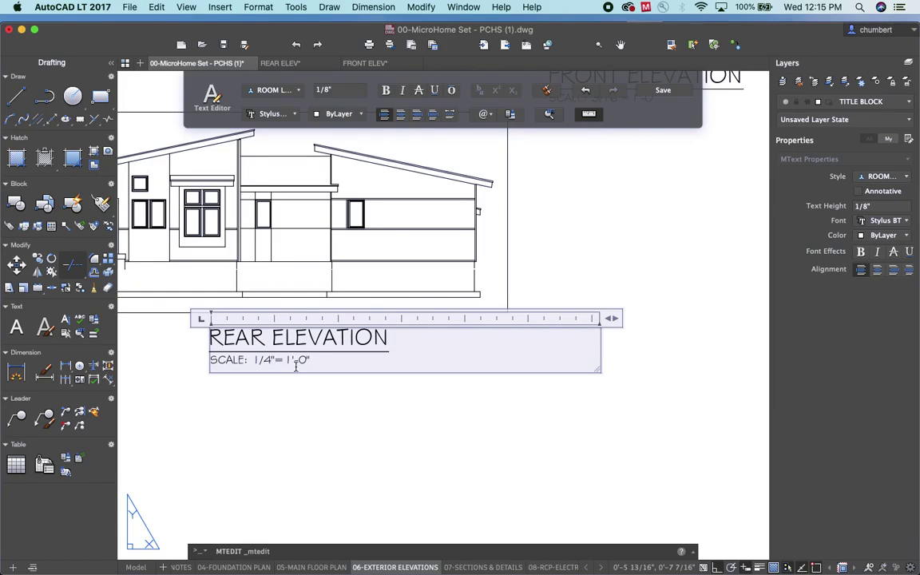
click(459, 423)
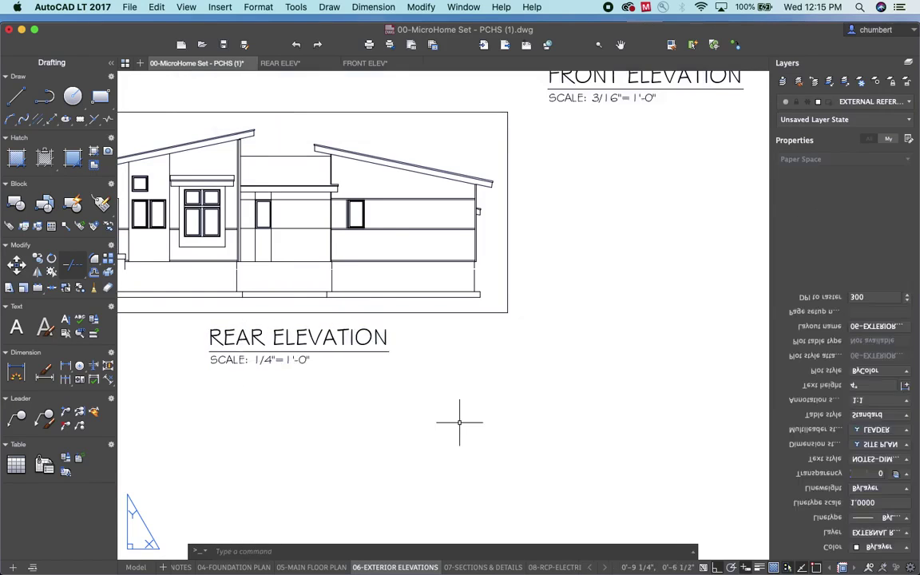
Move the Rear Elevation title and scale note horizontally right, beneath the lower right corner of its viewport
click(380, 341)
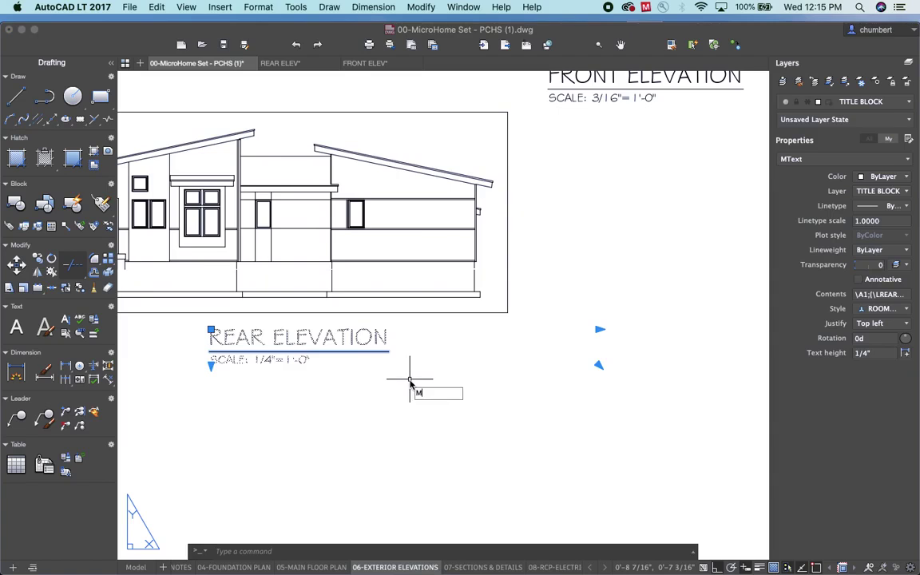
key(Return)
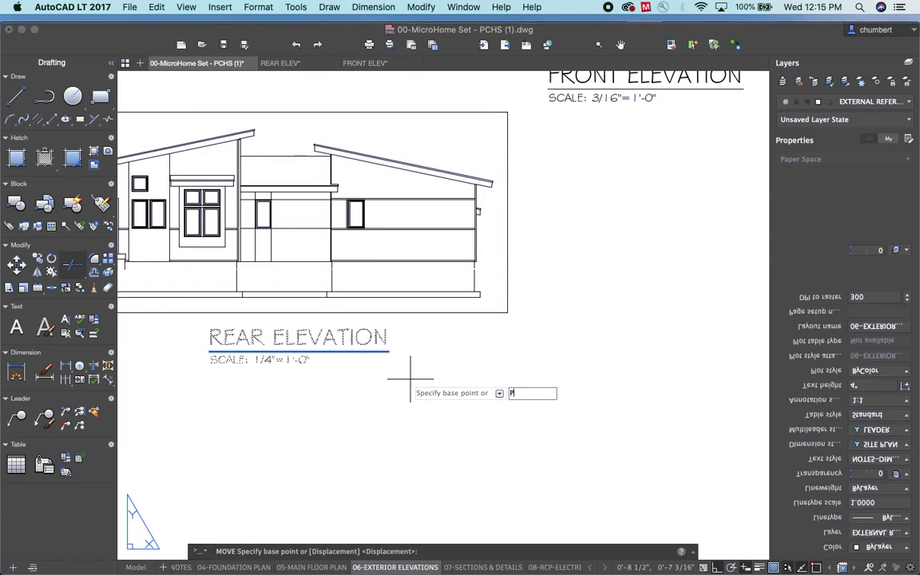
click(389, 379)
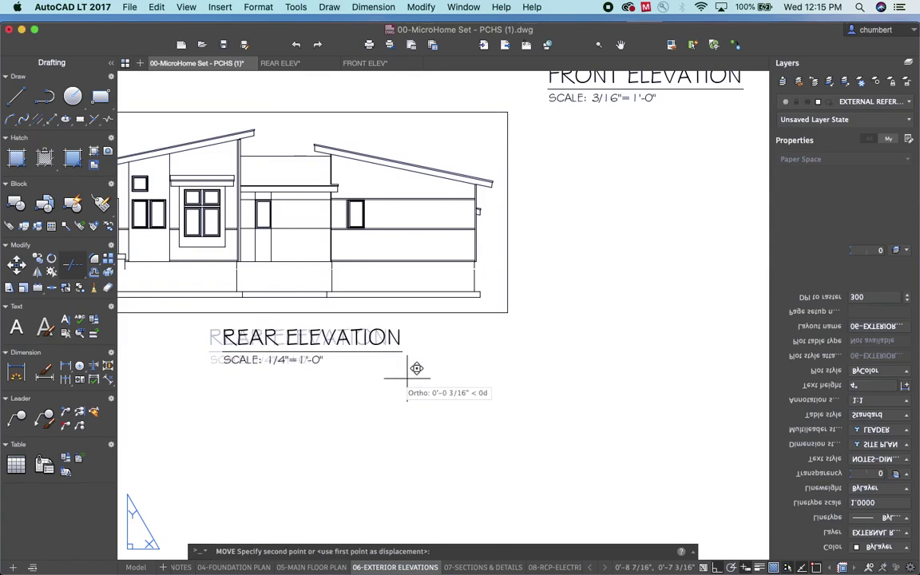
click(481, 379)
scroll(539, 397, down, 3)
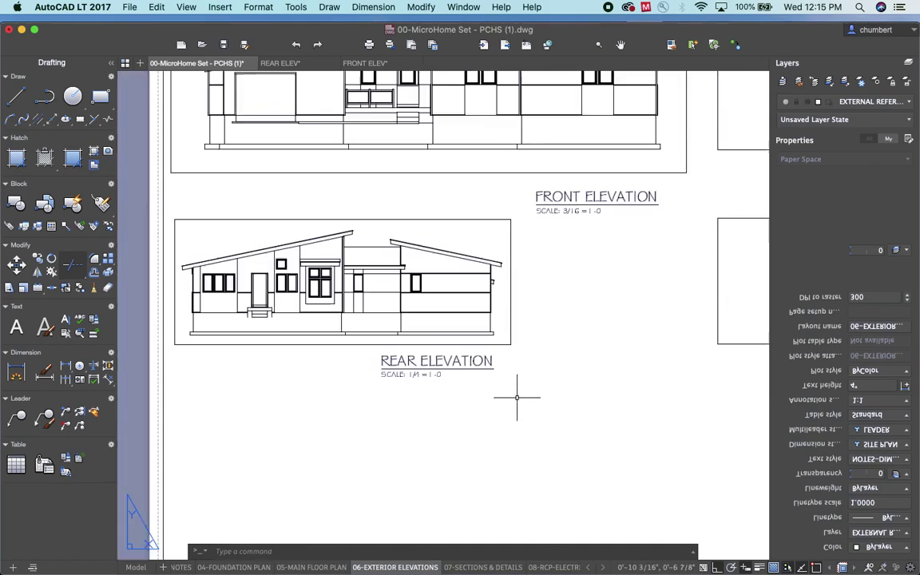
Move the Front Elevation title and scale note straight up about 1/4", closer to the bottom edge of its viewport
scroll(539, 397, down, 4)
scroll(557, 303, up, 3)
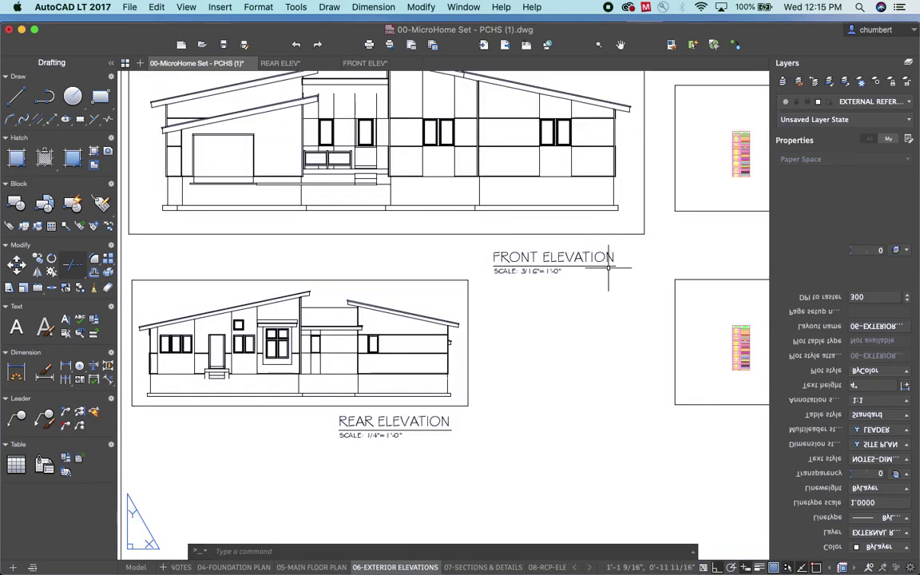
click(551, 257)
key(m)
key(Return)
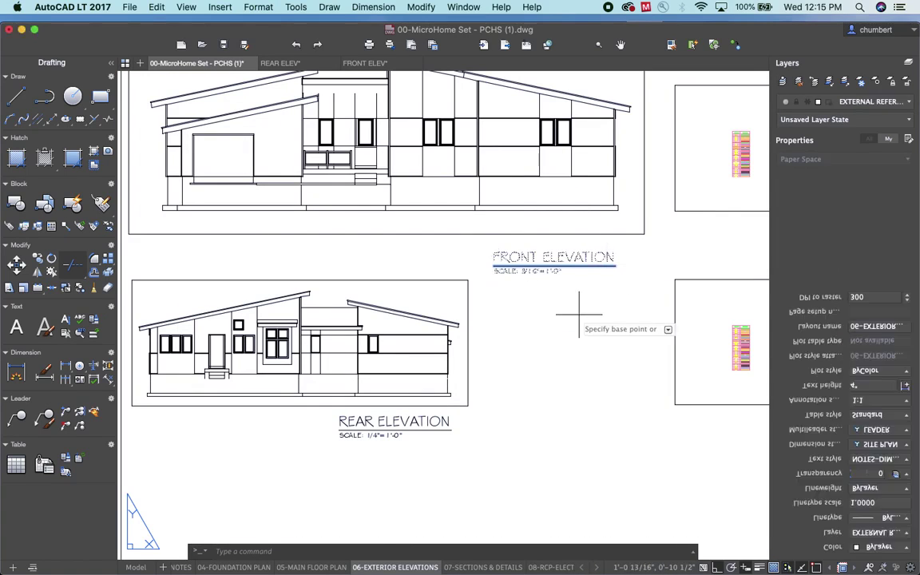
click(591, 317)
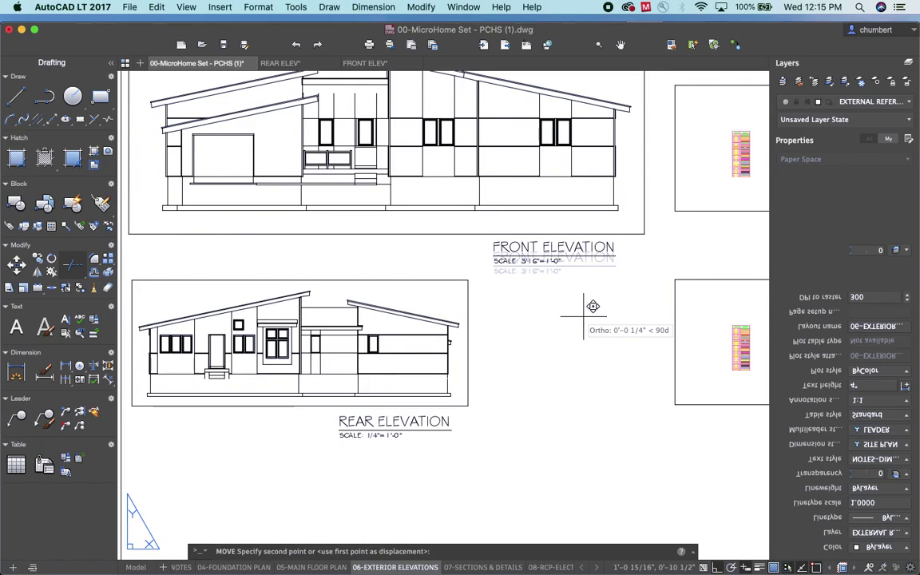
click(593, 307)
scroll(586, 312, down, 3)
middle_drag(585, 363, 428, 364)
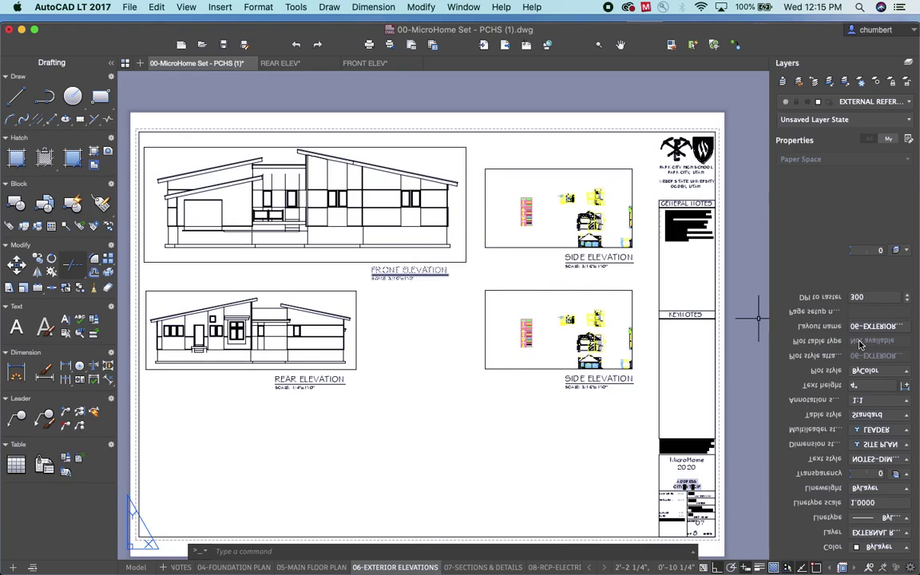
click(429, 339)
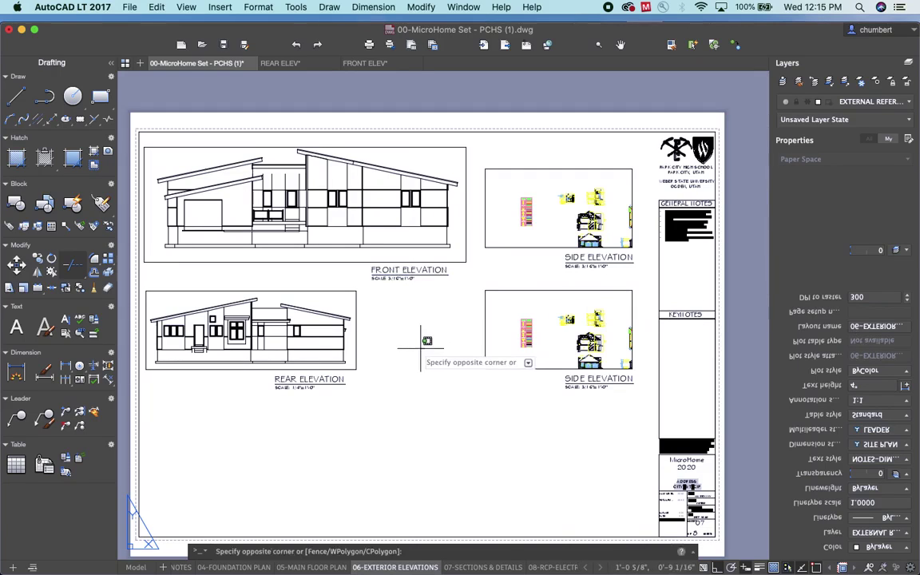
key(Escape)
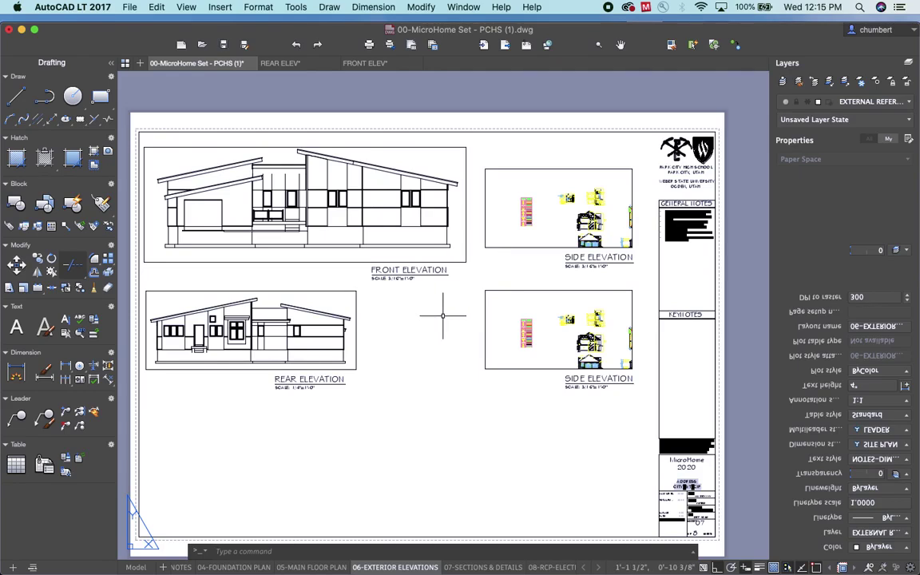
Examine the front elevation viewport's layer assignment and the VIEWPORT layer's visibility and freeze settings
click(467, 229)
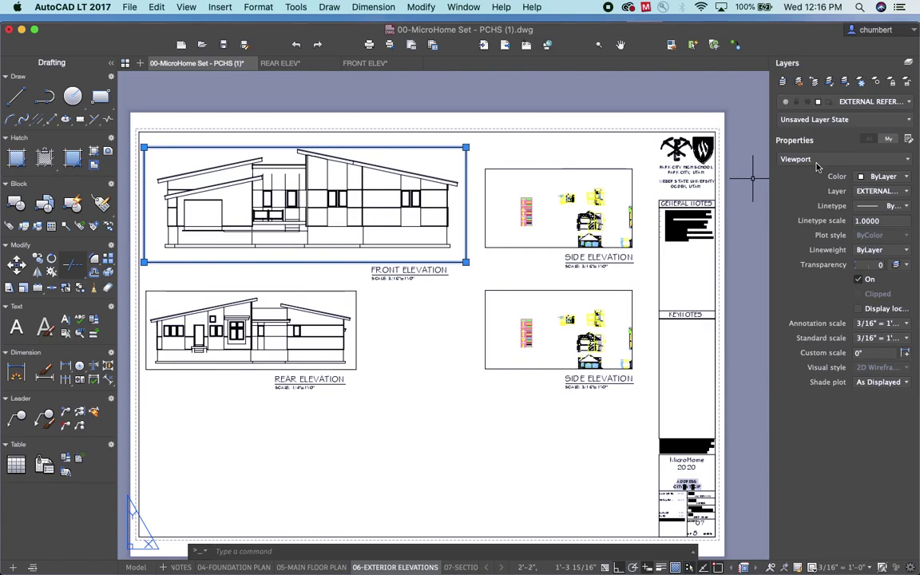
click(871, 102)
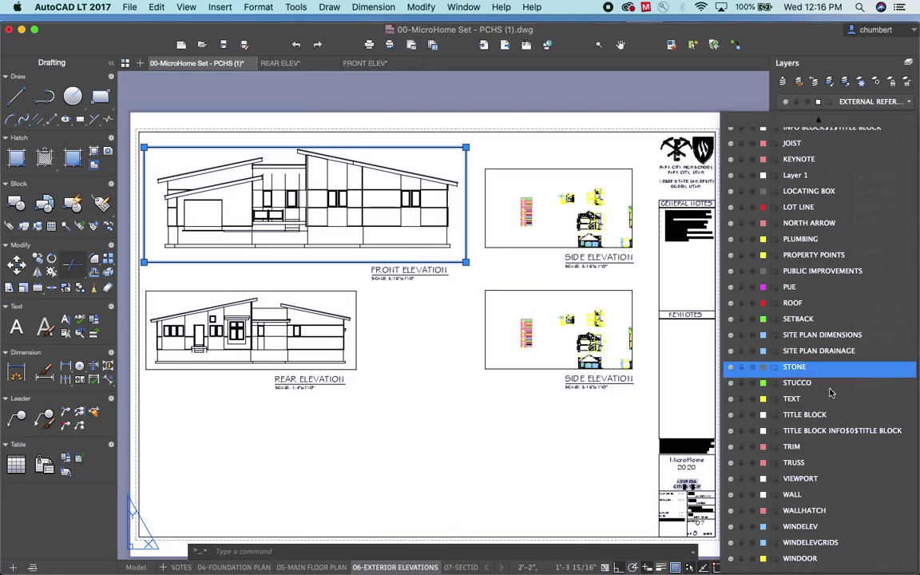
click(752, 481)
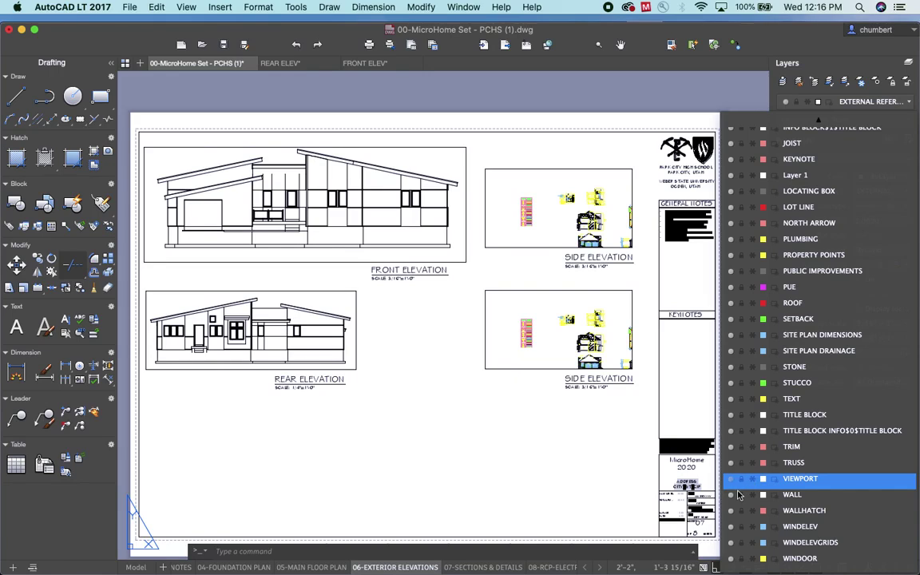
click(730, 480)
click(692, 488)
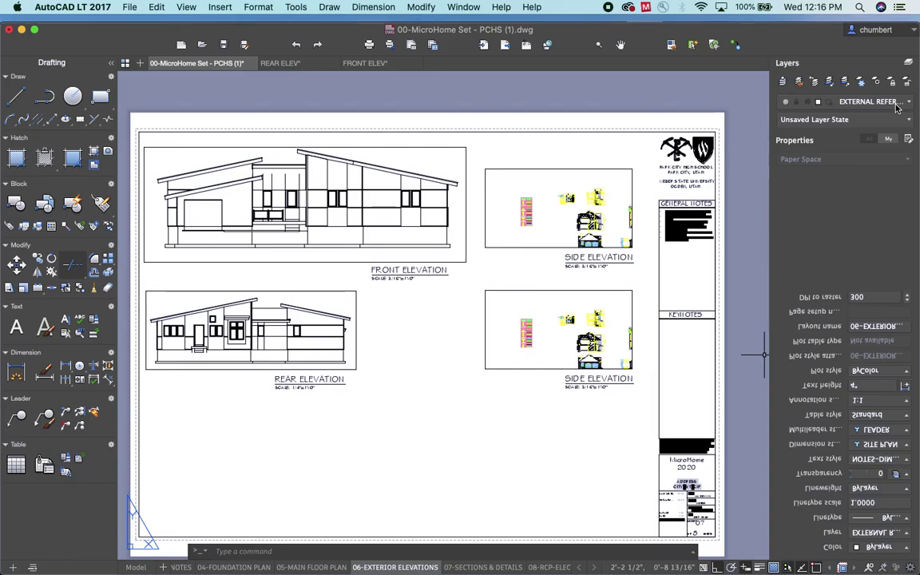
click(805, 101)
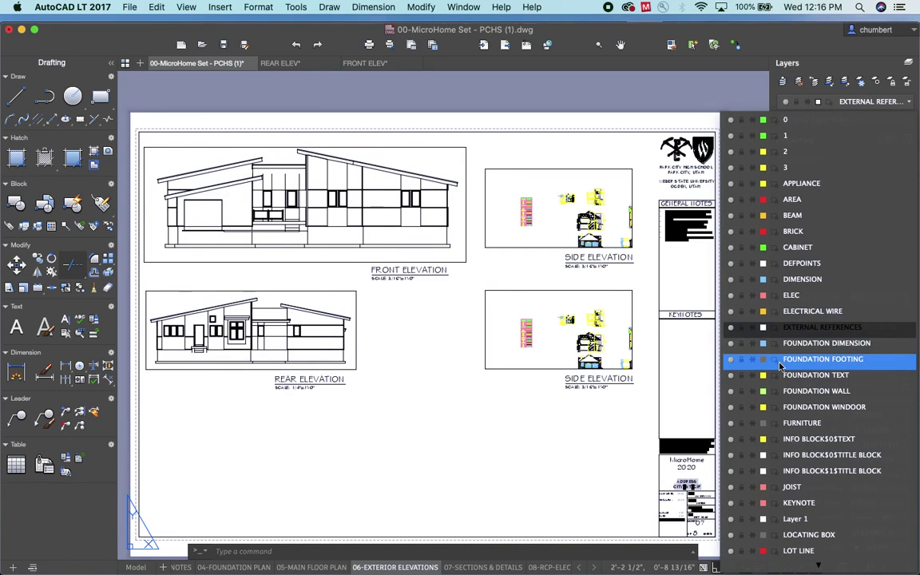
scroll(783, 375, down, 5)
scroll(783, 384, down, 4)
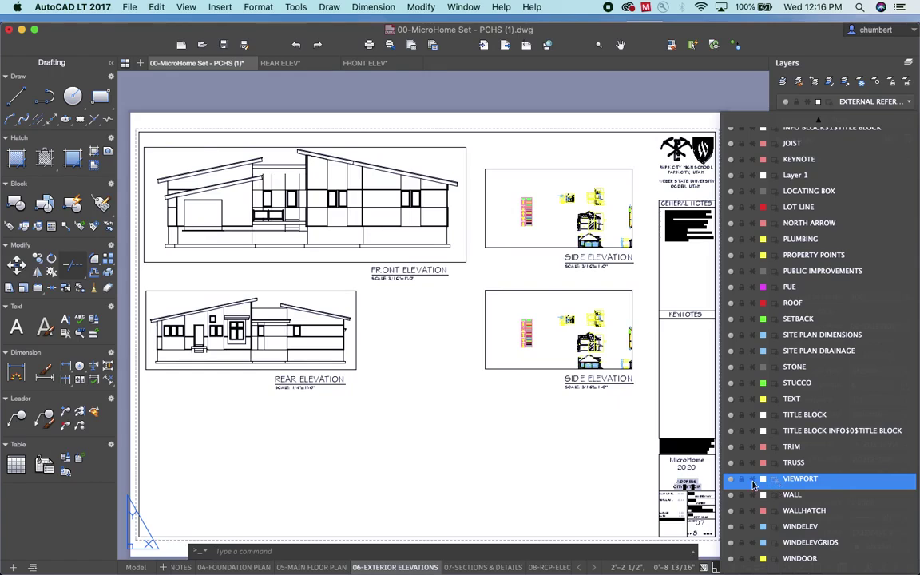
click(497, 441)
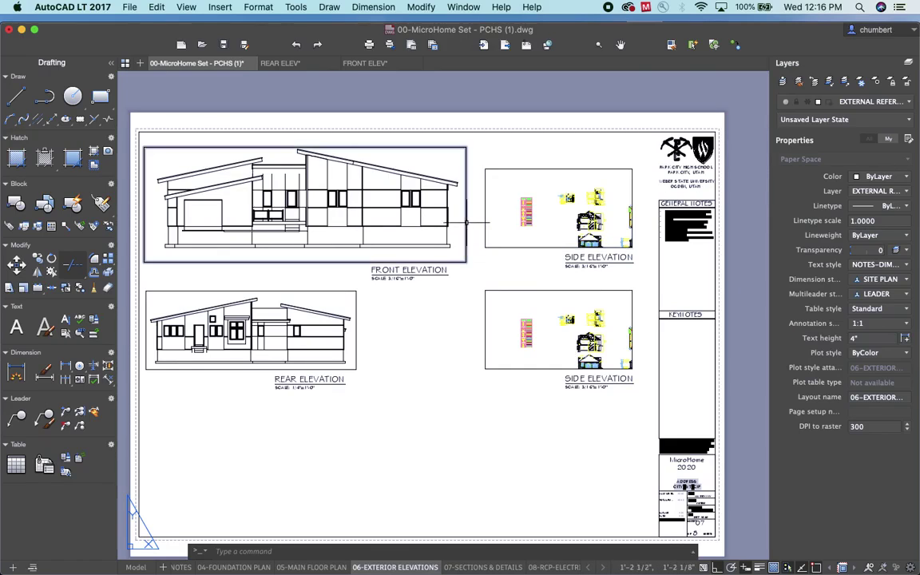
click(466, 223)
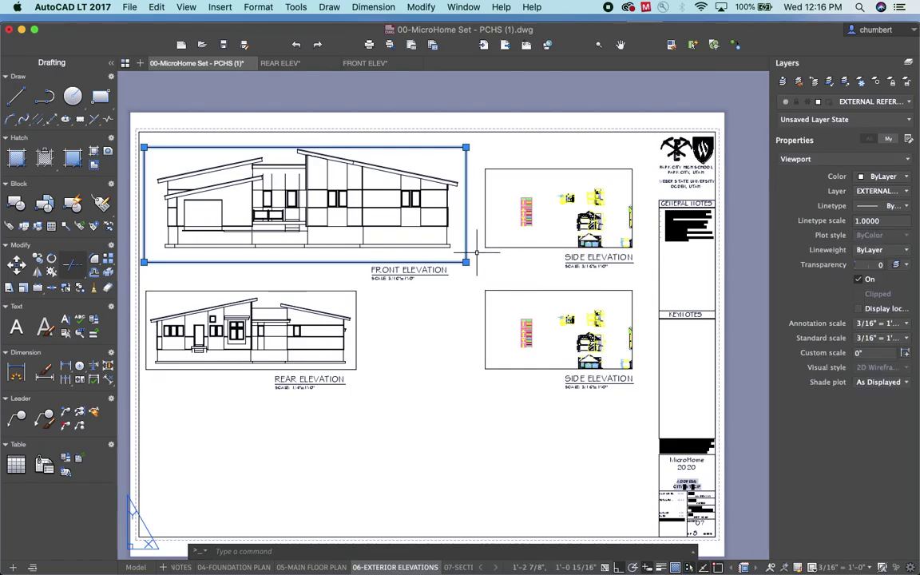
key(Escape)
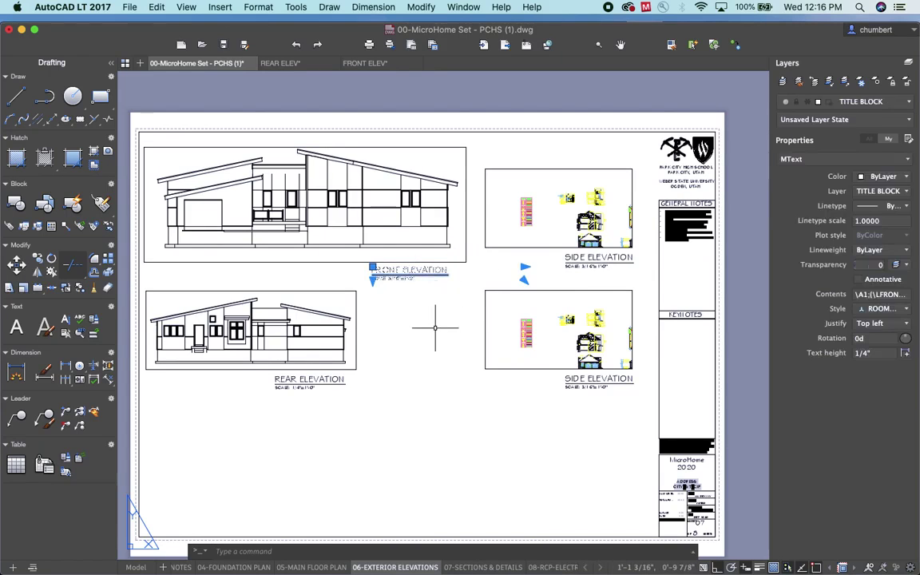
text(m)
key(Return)
key(Return)
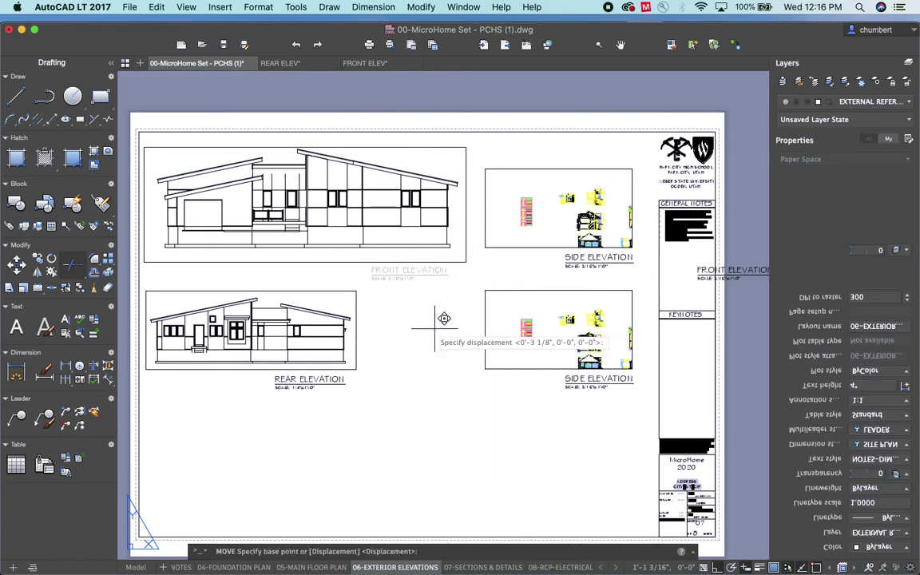
click(435, 326)
click(435, 322)
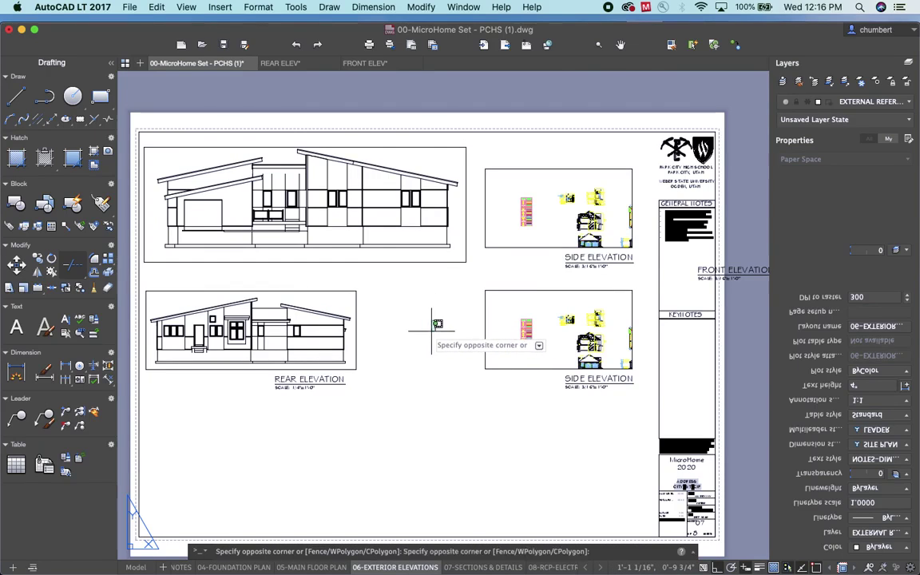
key(Escape)
key(super+z)
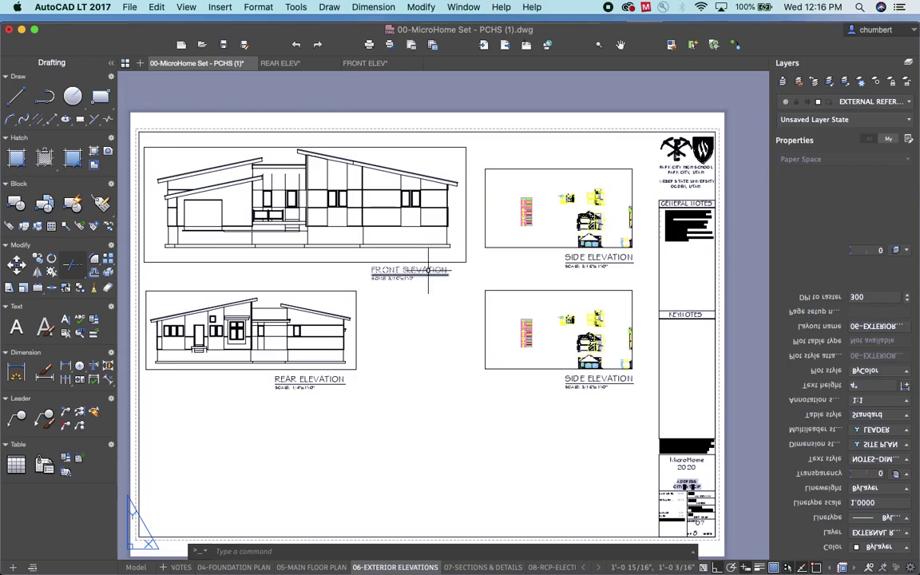
Move the Front Elevation title and scale note straight up about 7/16", so the title overlaps the bottom edge of its viewport
click(424, 281)
text(m)
key(Return)
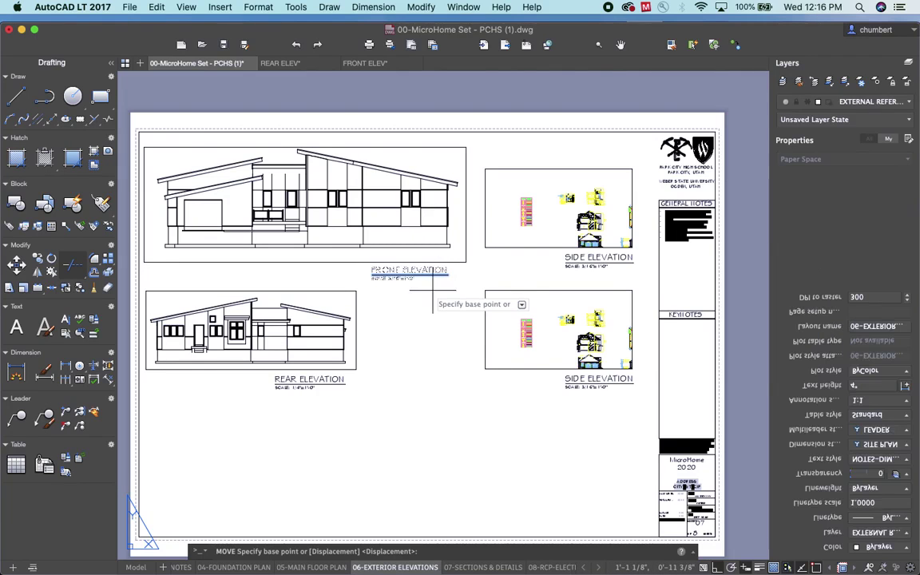
click(434, 310)
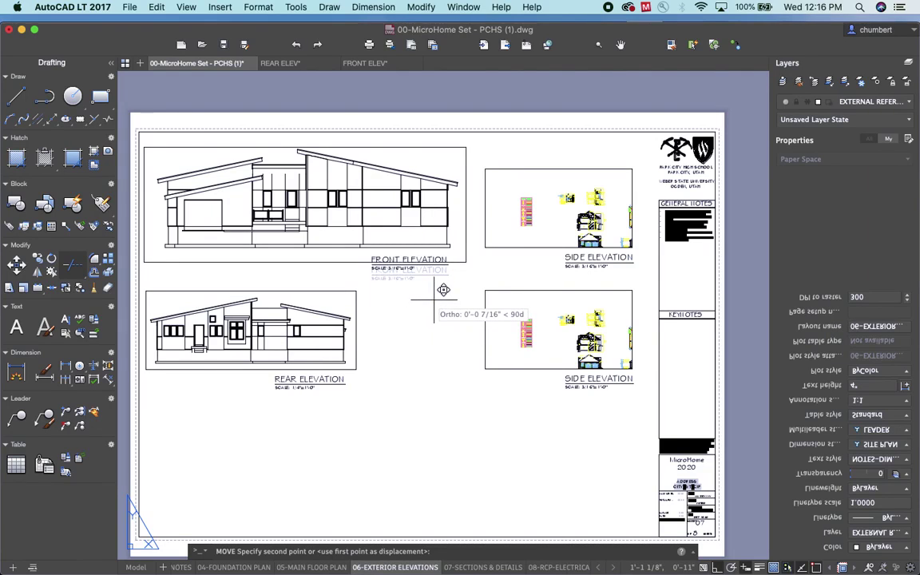
click(433, 299)
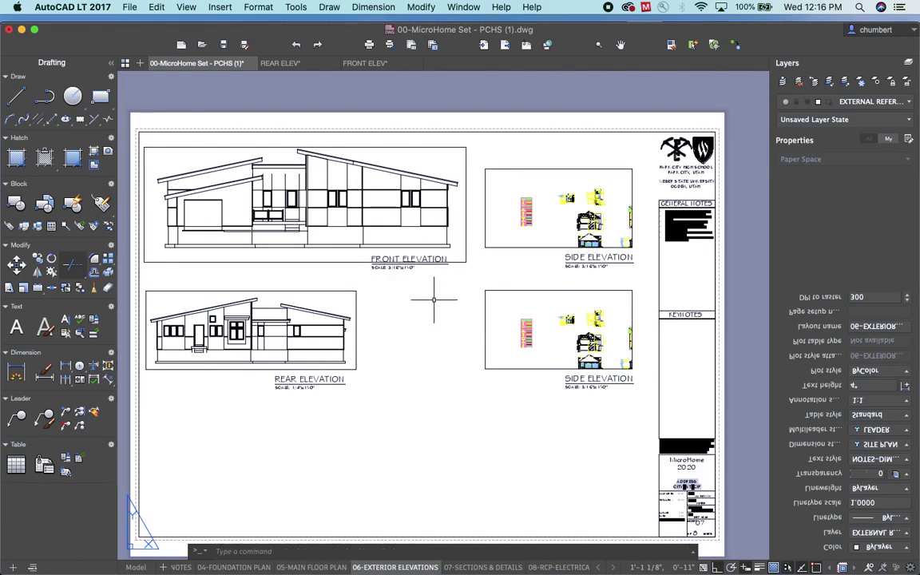
click(462, 262)
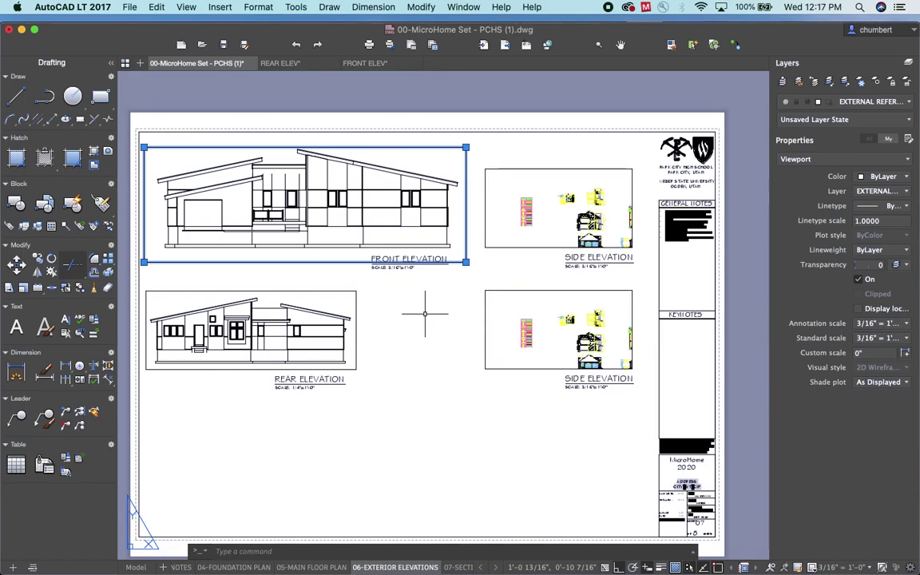
key(Escape)
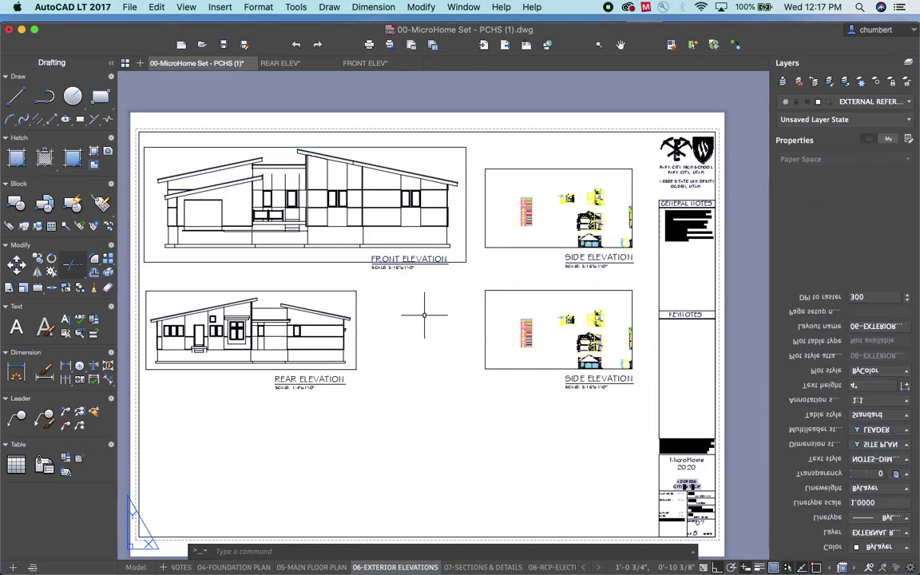